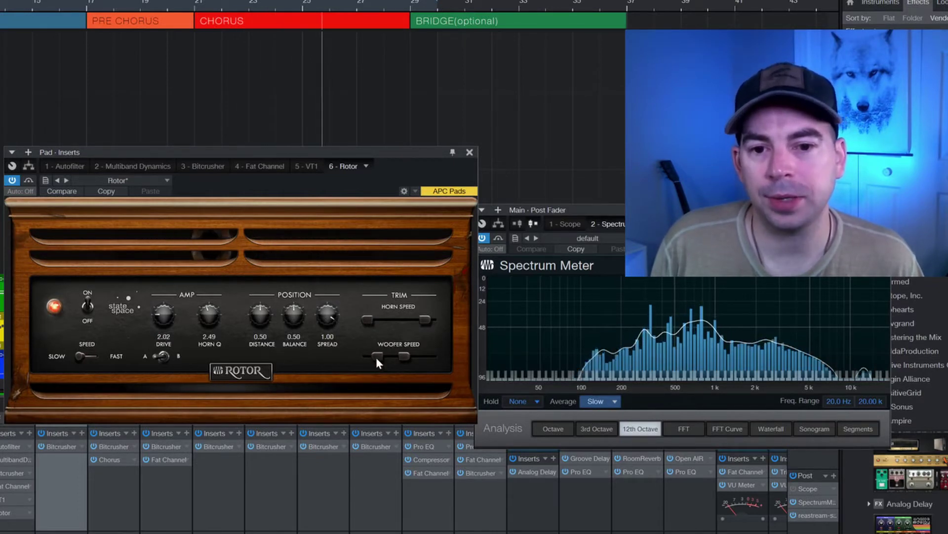
Switch the Rotor effect on the Pad track to fast speed
{"action": "left_click", "coordinate": [91, 356]}
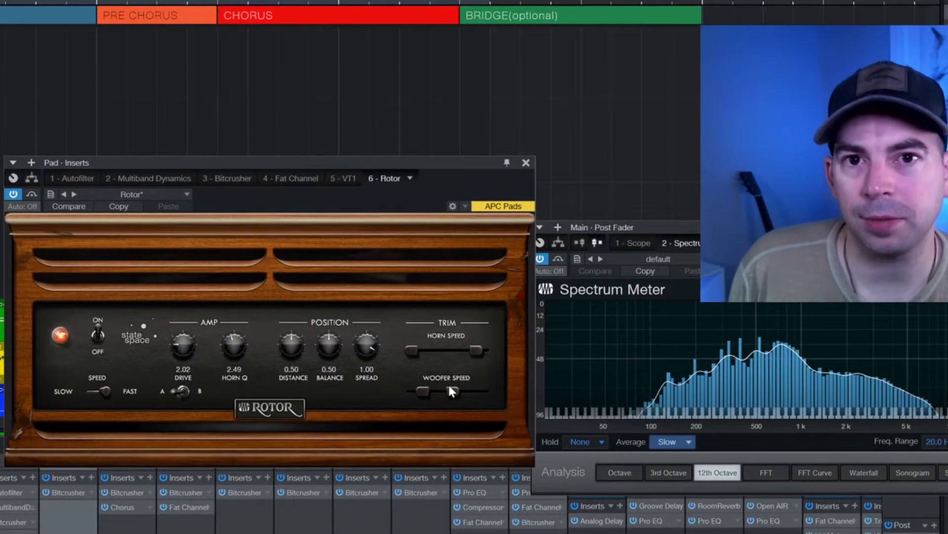
{"action": "mouse_move", "coordinate": [401, 354]}
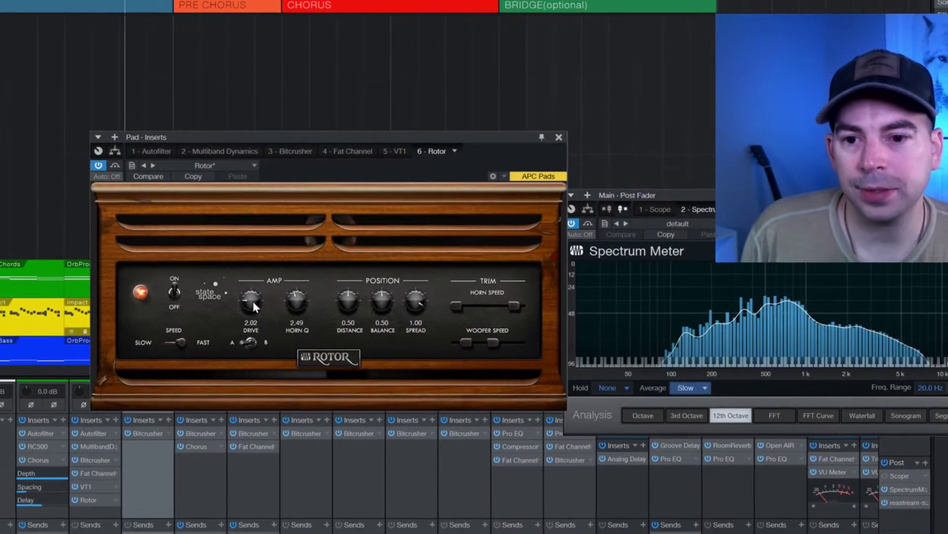
Try the Rotor's Drive at 9.10 and Horn Q at 6.16, restoring each to its previous value
{"action": "left_click_drag", "start_coordinate": [253, 301], "coordinate": [273, 222]}
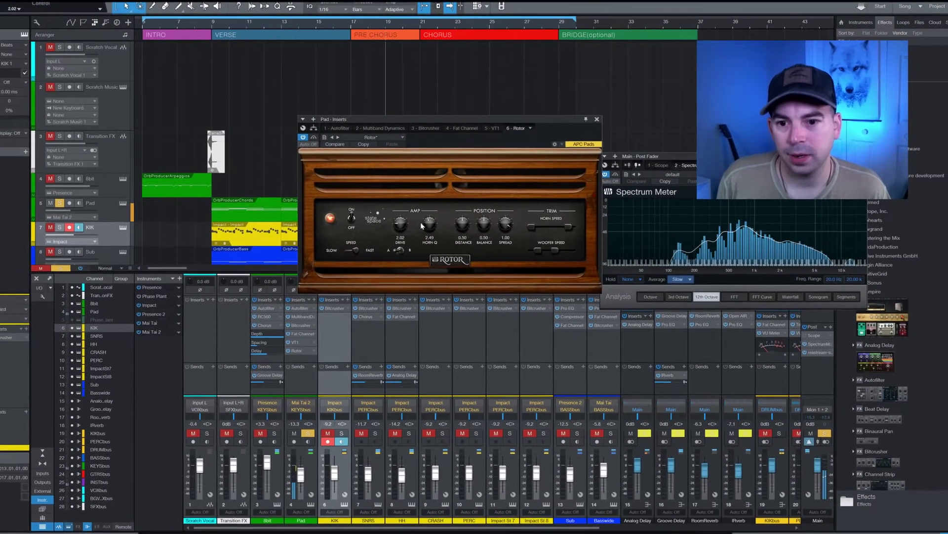
{"action": "left_click", "coordinate": [400, 226], "text": "ctrl"}
{"action": "left_click_drag", "start_coordinate": [426, 228], "coordinate": [447, 206]}
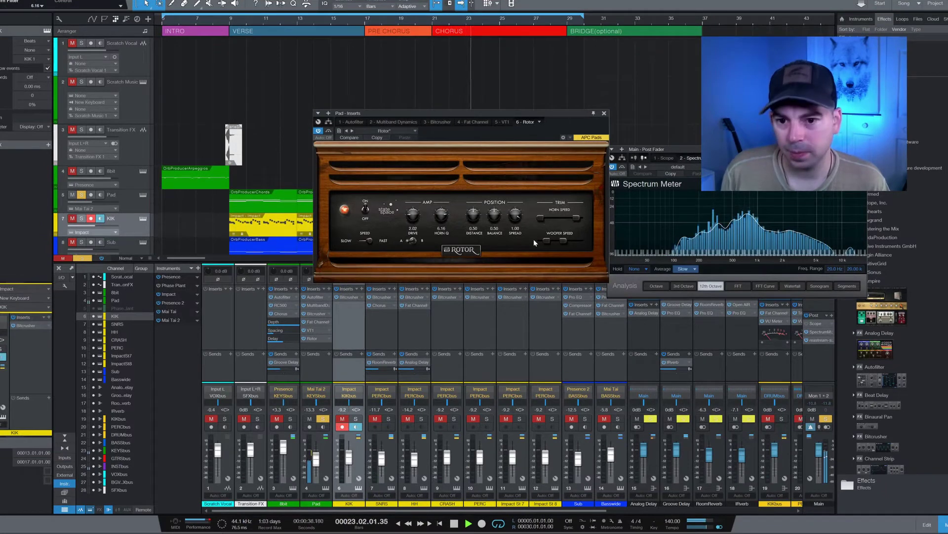
{"action": "key", "text": "ctrl+z"}
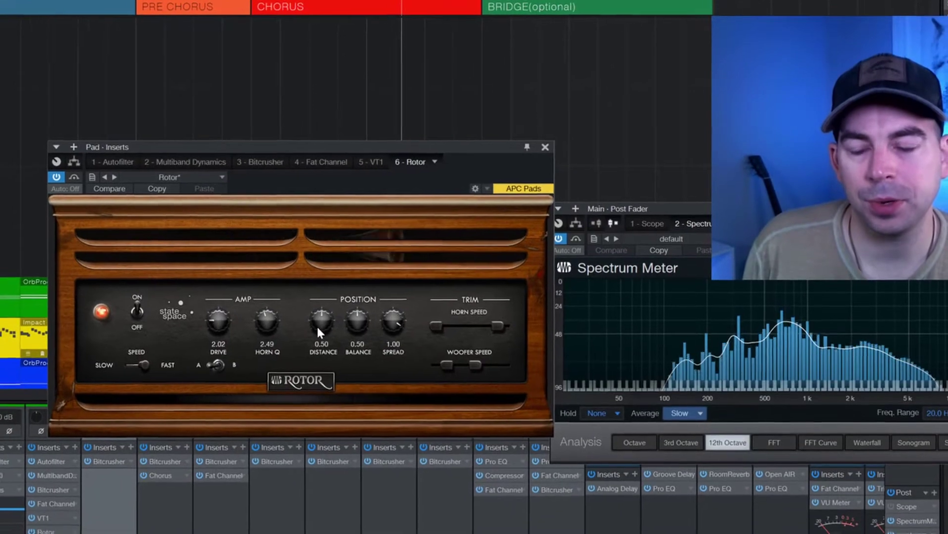
Sweep the Rotor's Distance between 0.00 and 1.00 and restore it to 0.50
{"action": "left_click_drag", "start_coordinate": [310, 329], "coordinate": [325, 286]}
{"action": "left_click_drag", "start_coordinate": [375, 252], "coordinate": [310, 388]}
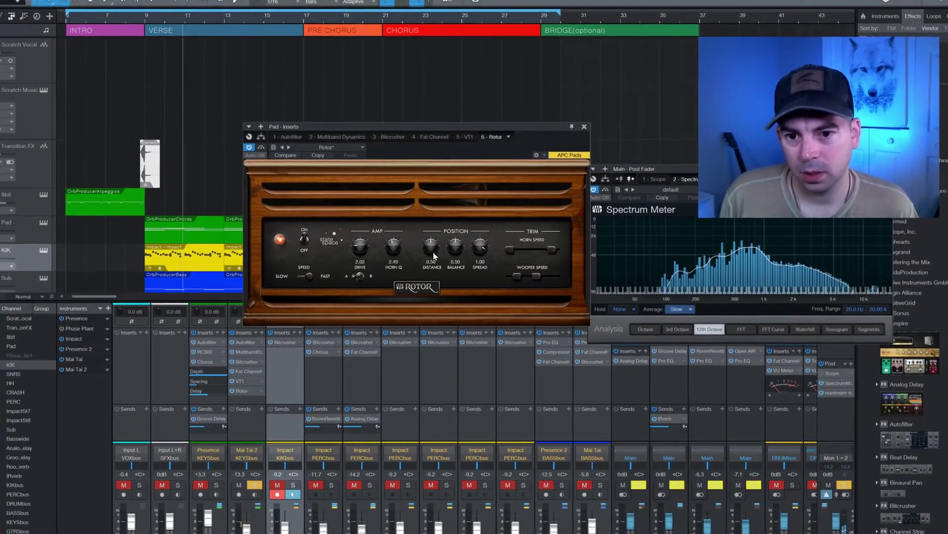
{"action": "left_click_drag", "start_coordinate": [411, 264], "coordinate": [438, 196]}
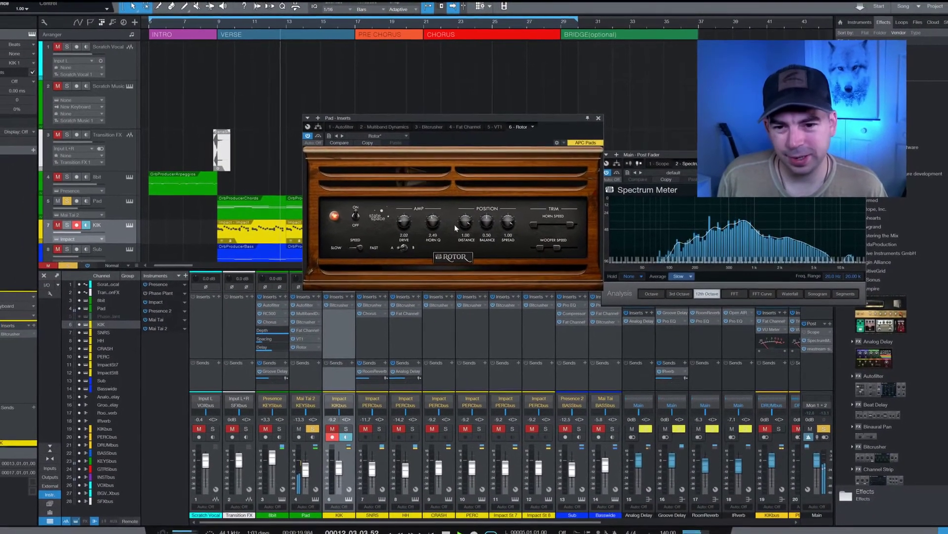
{"action": "left_click", "coordinate": [465, 227], "text": "ctrl"}
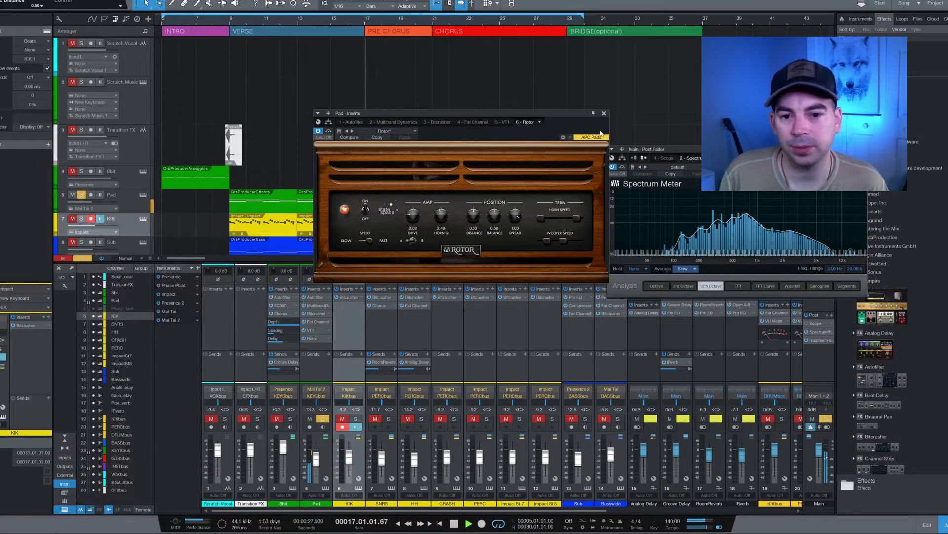
Clear the Pad's solo and compare the Rotor's slow and fast speeds from the verse, ending on fast
{"action": "key", "text": "shift+s"}
{"action": "left_click", "coordinate": [232, 19]}
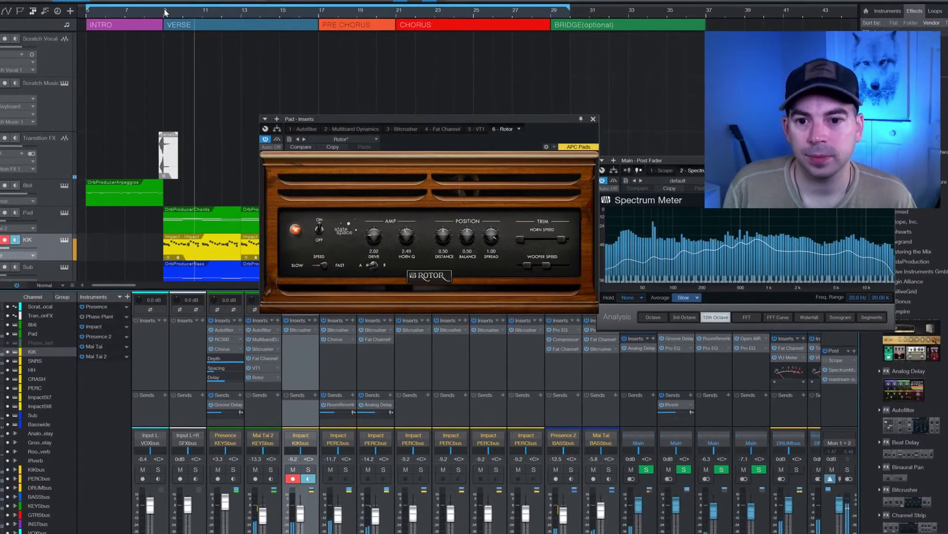
{"action": "left_click", "coordinate": [313, 264]}
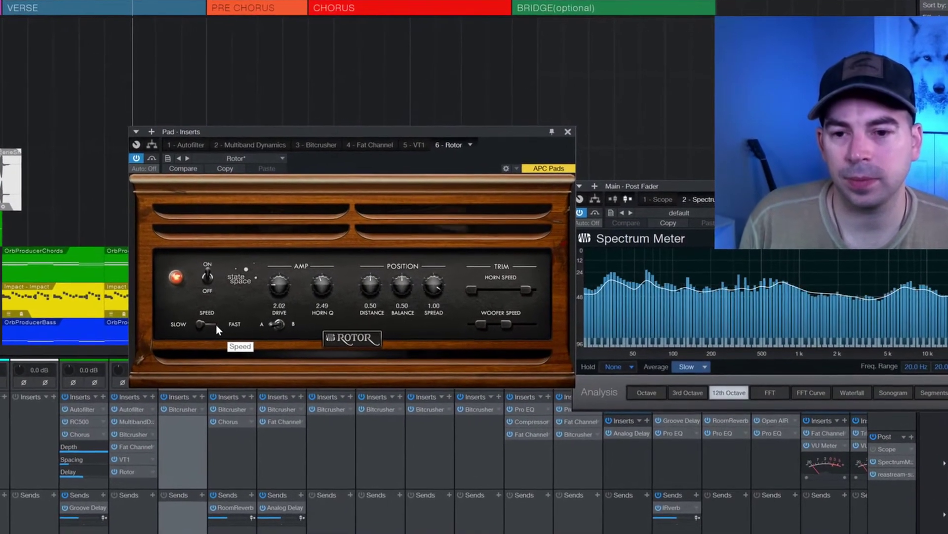
{"action": "left_click", "coordinate": [215, 325]}
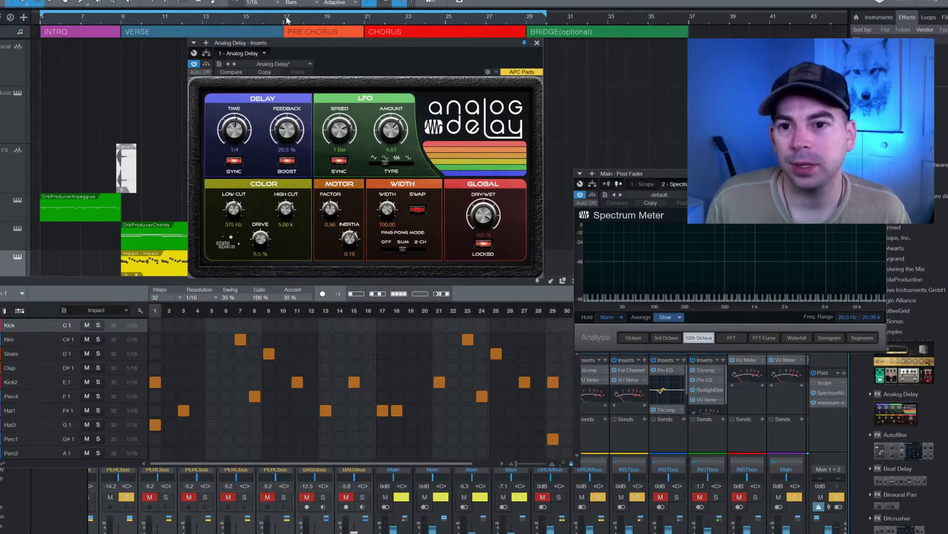
Audition the drum pattern from bar 17 with the Analog Delay bypassed and active
{"action": "key", "text": "space"}
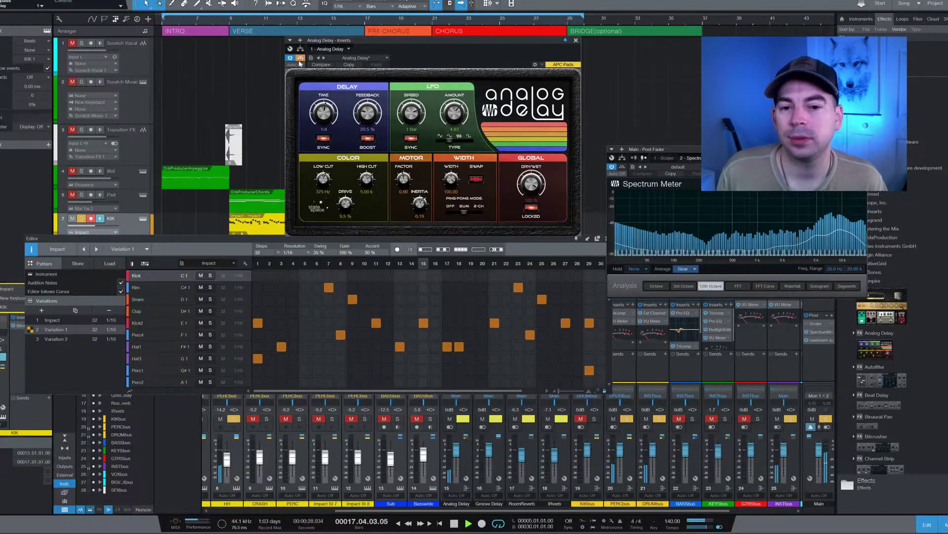
{"action": "key", "text": "space"}
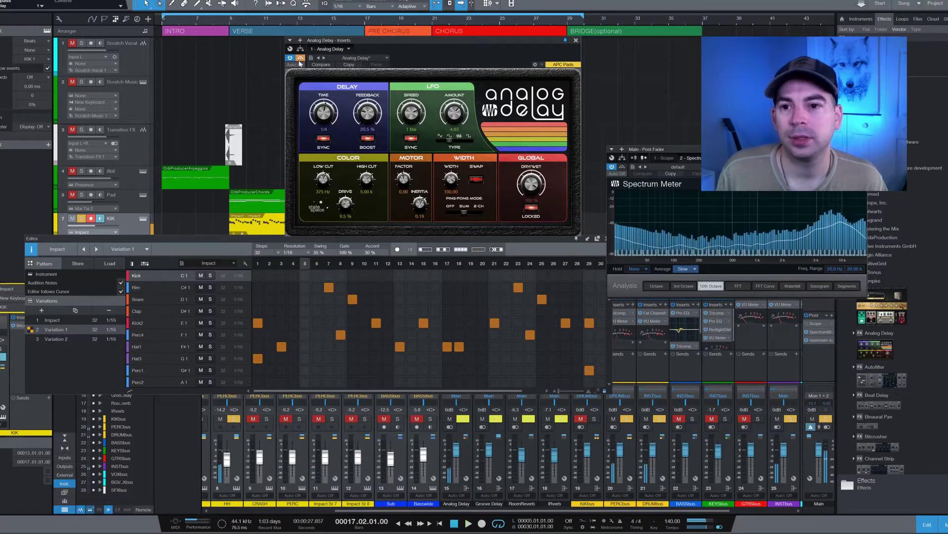
{"action": "left_click", "coordinate": [367, 23]}
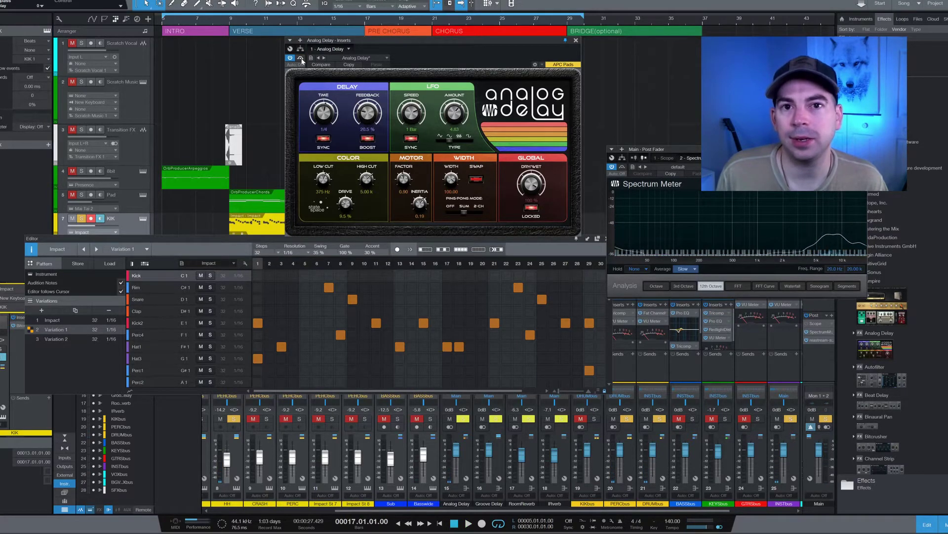
{"action": "key", "text": "space"}
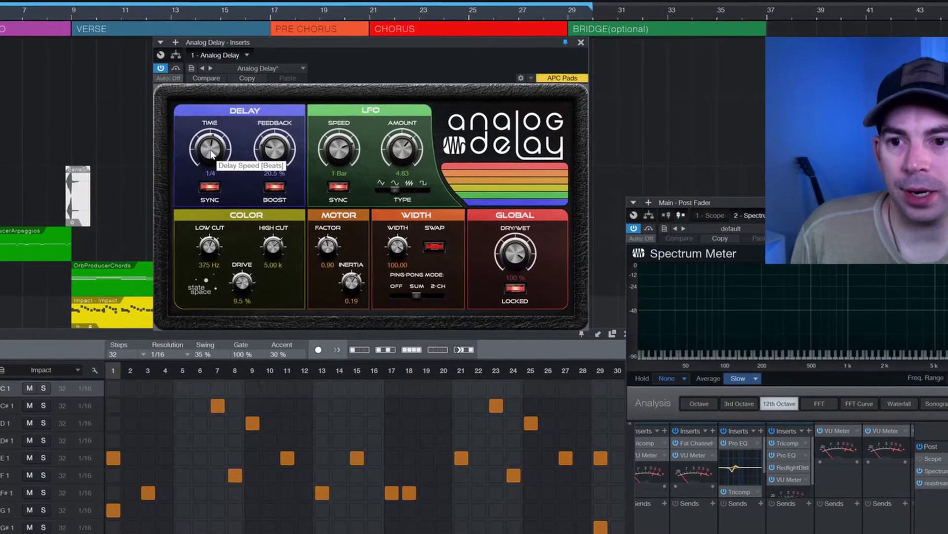
Try a 1/2 delay time on the Analog Delay during playback and return it to 1/4
{"action": "left_click_drag", "start_coordinate": [214, 148], "coordinate": [221, 140]}
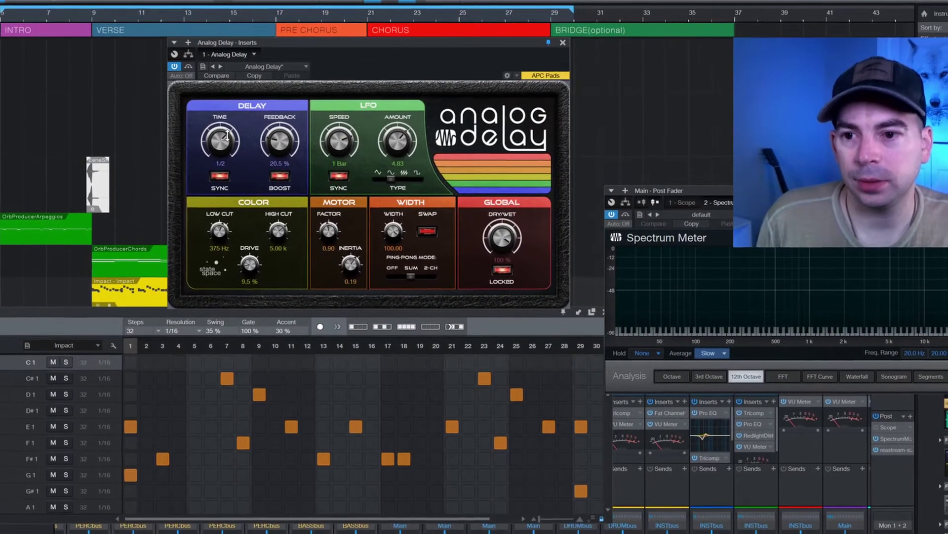
{"action": "key", "text": "space"}
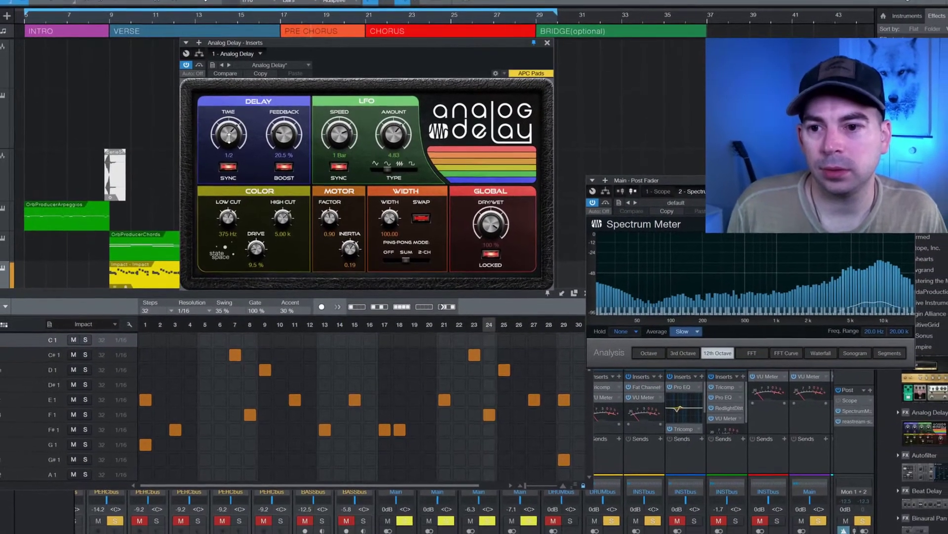
{"action": "left_click_drag", "start_coordinate": [235, 132], "coordinate": [232, 141]}
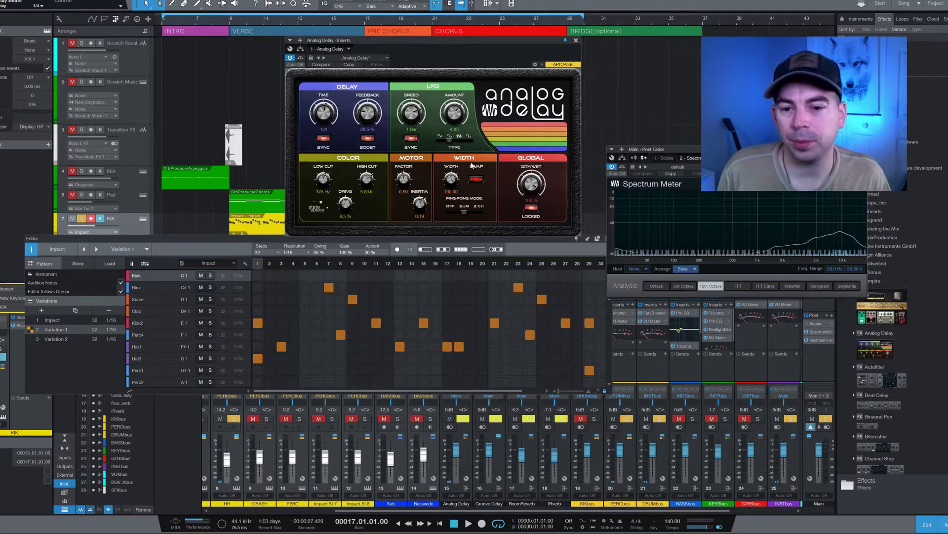
Audition the Analog Delay's Width at 0 and ping-pong mode at 2-CH, restoring them to 100 and SUM
{"action": "key", "text": "space"}
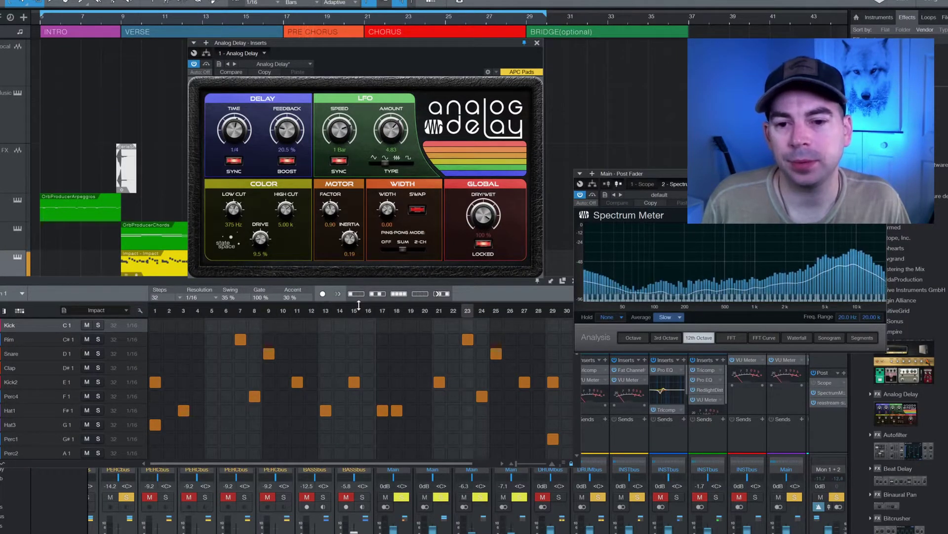
{"action": "left_click_drag", "start_coordinate": [386, 210], "coordinate": [391, 192]}
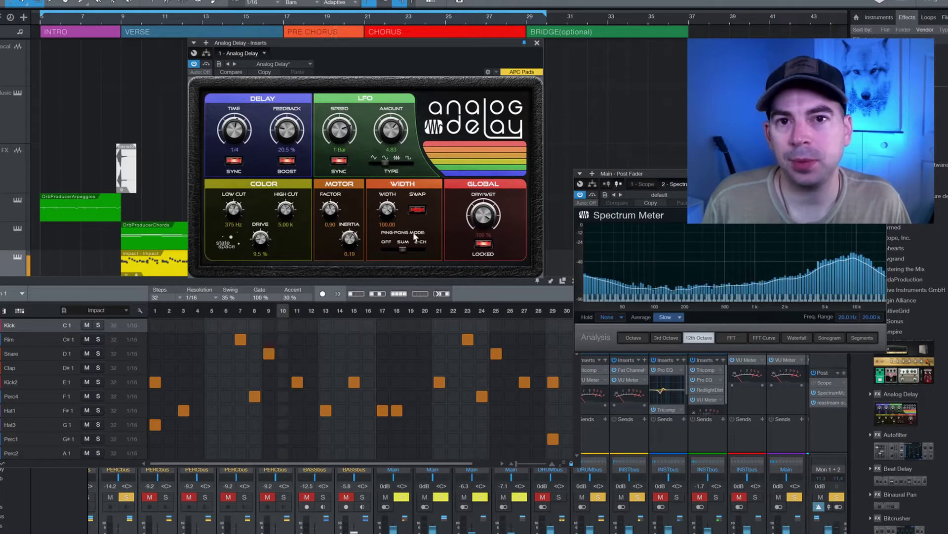
{"action": "left_click", "coordinate": [420, 248]}
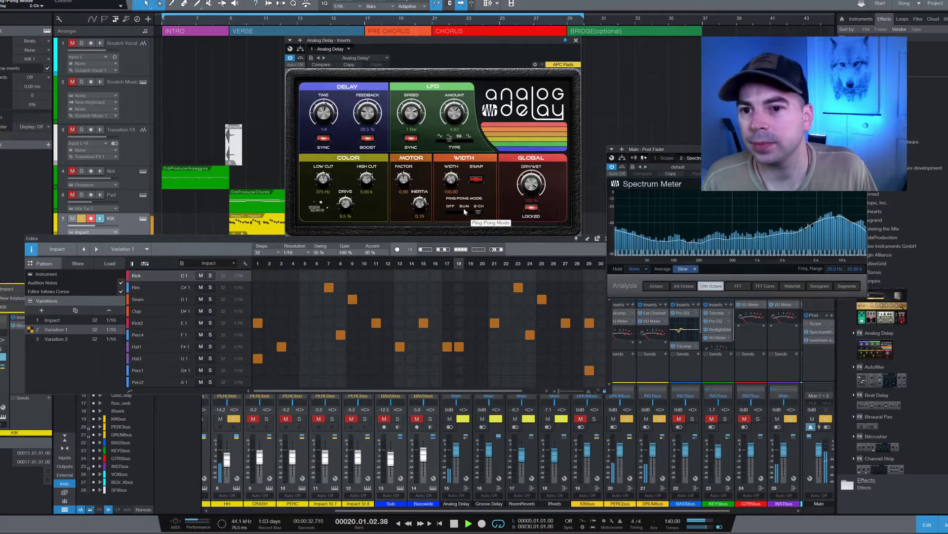
{"action": "left_click", "coordinate": [464, 210]}
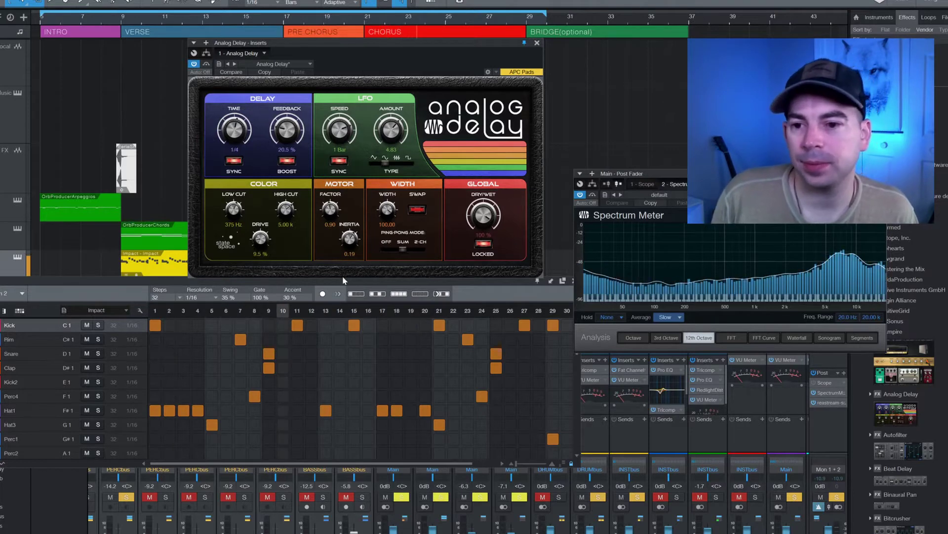
Adjust the Analog Delay's LFO section while playing the drum pattern from bar 17
{"action": "key", "text": "space"}
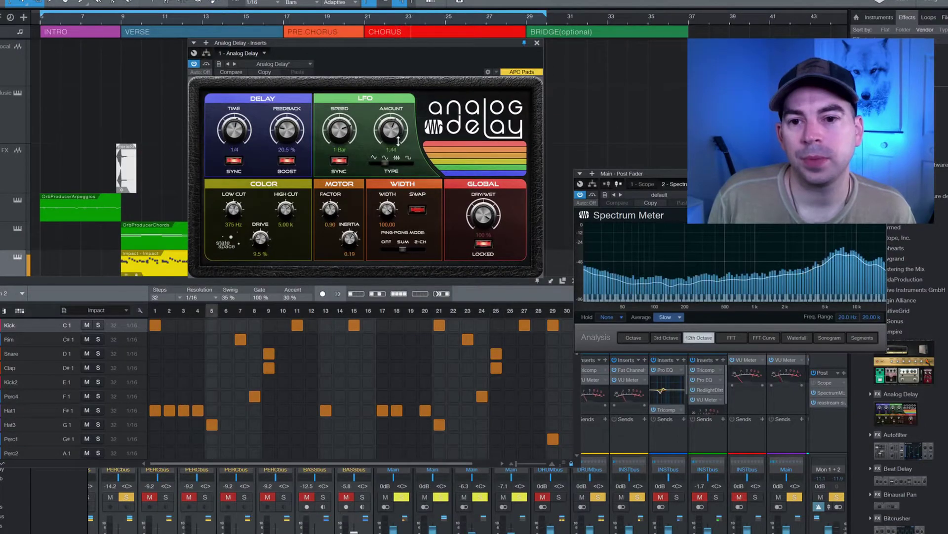
{"action": "left_click_drag", "start_coordinate": [398, 141], "coordinate": [398, 147]}
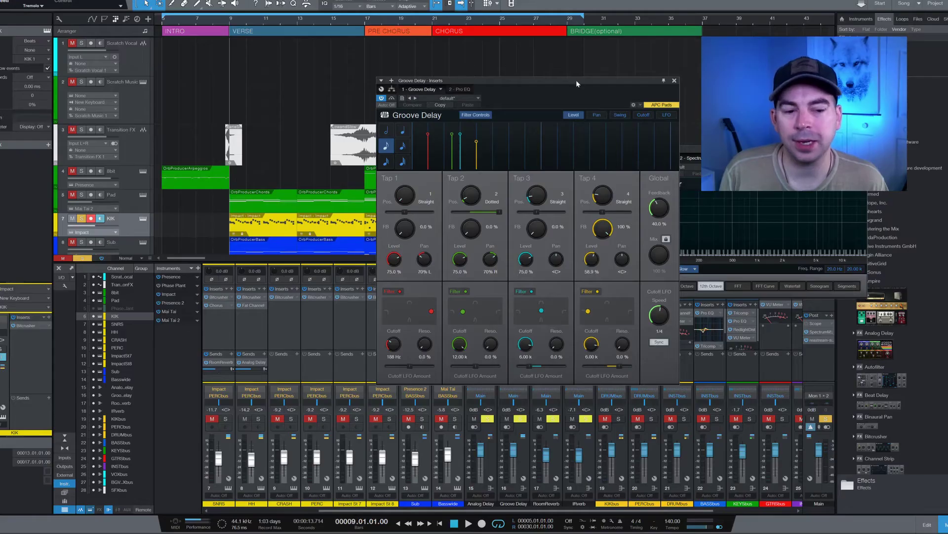
Reposition the Groove Delay window and audition the effect, moving playback to the chorus at bar 21
{"action": "left_click_drag", "start_coordinate": [531, 54], "coordinate": [532, 54]}
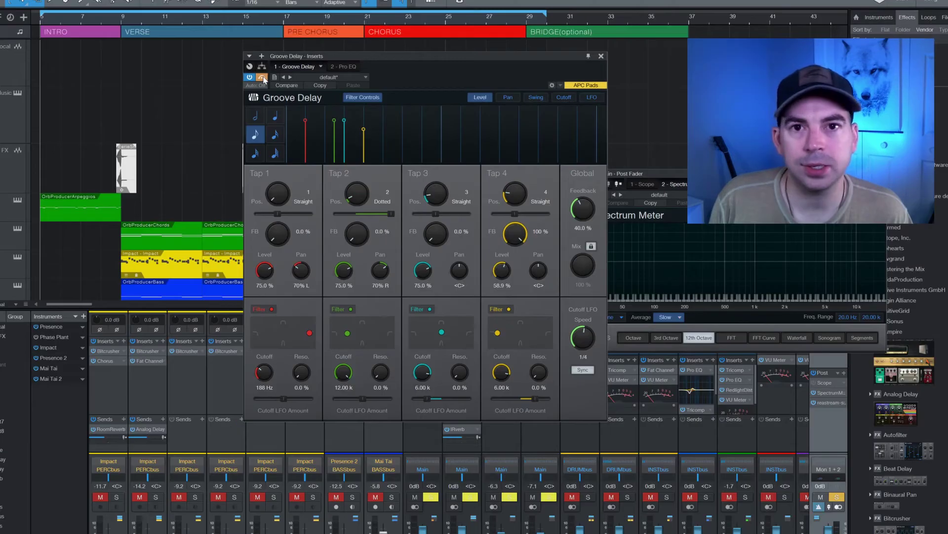
{"action": "key", "text": "space"}
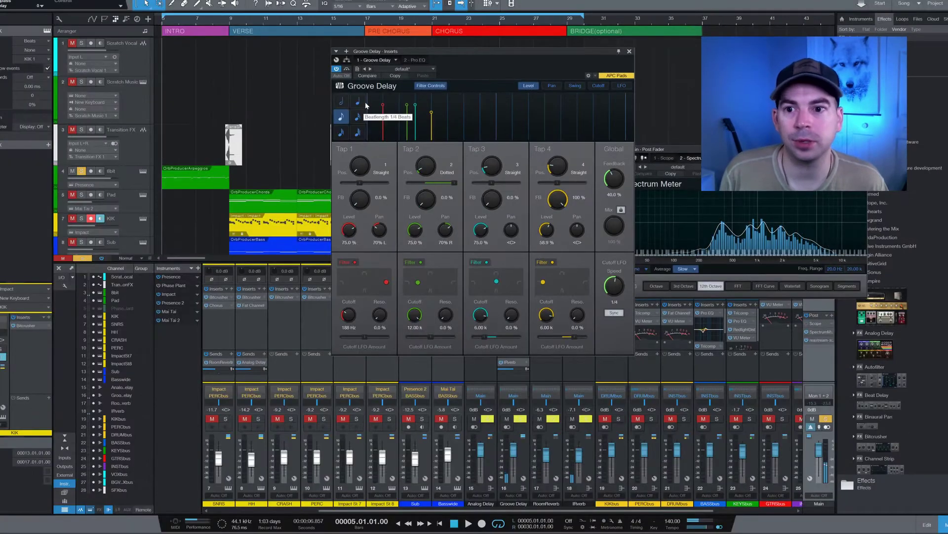
{"action": "double_click", "coordinate": [435, 20]}
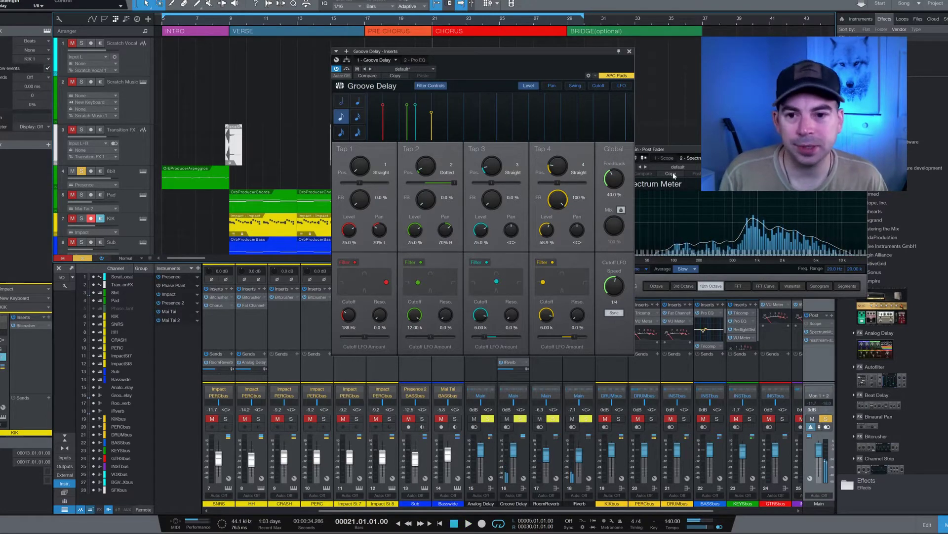
Set the Groove Delay's Tap 2 position to 5 and shift the plug-in window aside
{"action": "mouse_move", "coordinate": [430, 170]}
{"action": "left_mouse_down"}
{"action": "mouse_move", "coordinate": [452, 137]}
{"action": "mouse_move", "coordinate": [438, 160]}
{"action": "left_mouse_up"}
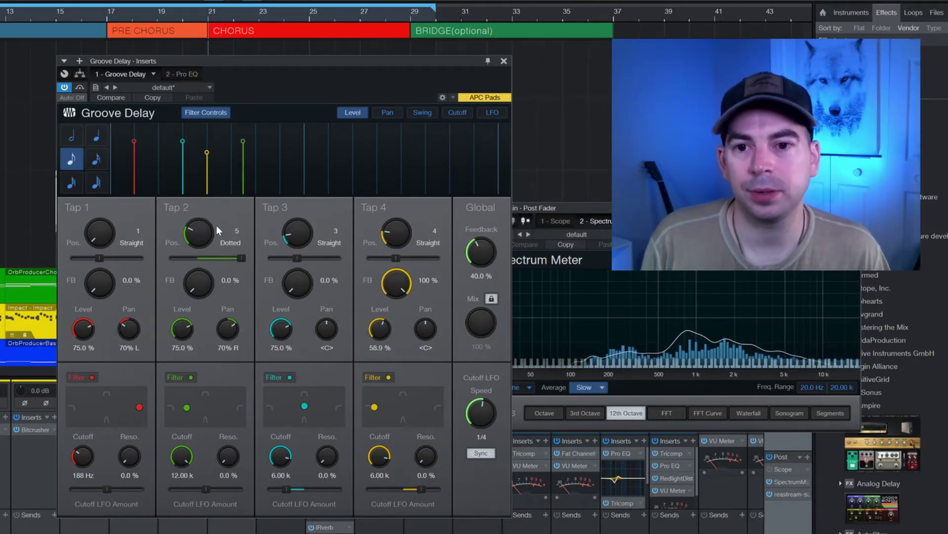
{"action": "left_click_drag", "start_coordinate": [216, 226], "coordinate": [217, 206]}
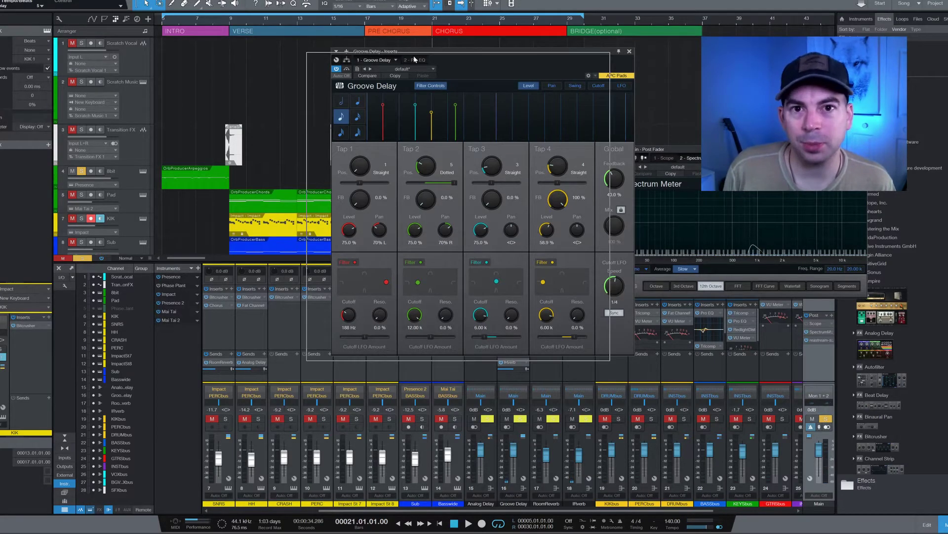
{"action": "left_click_drag", "start_coordinate": [441, 51], "coordinate": [414, 56]}
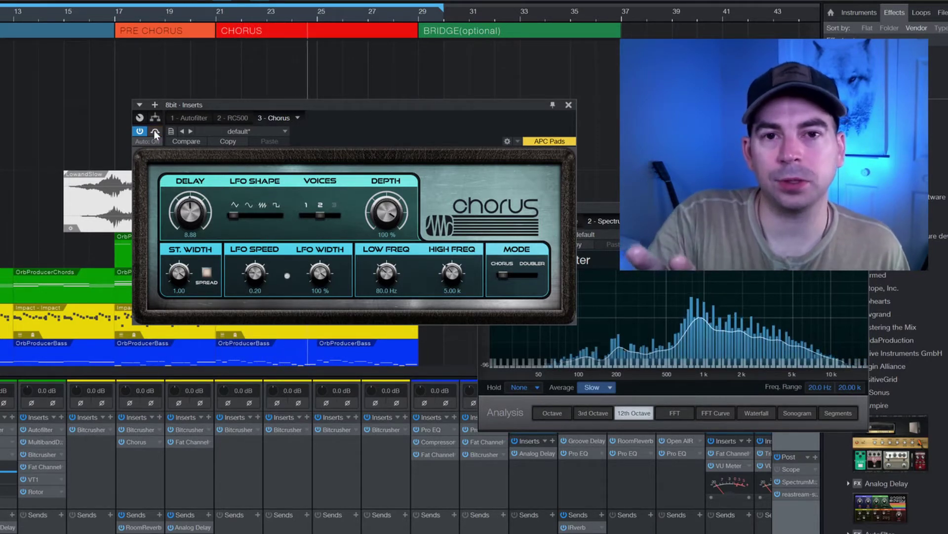
Audition the Chorus effect on the 8bit track with its bypass and stereo spread toggled
{"action": "left_click", "coordinate": [155, 132]}
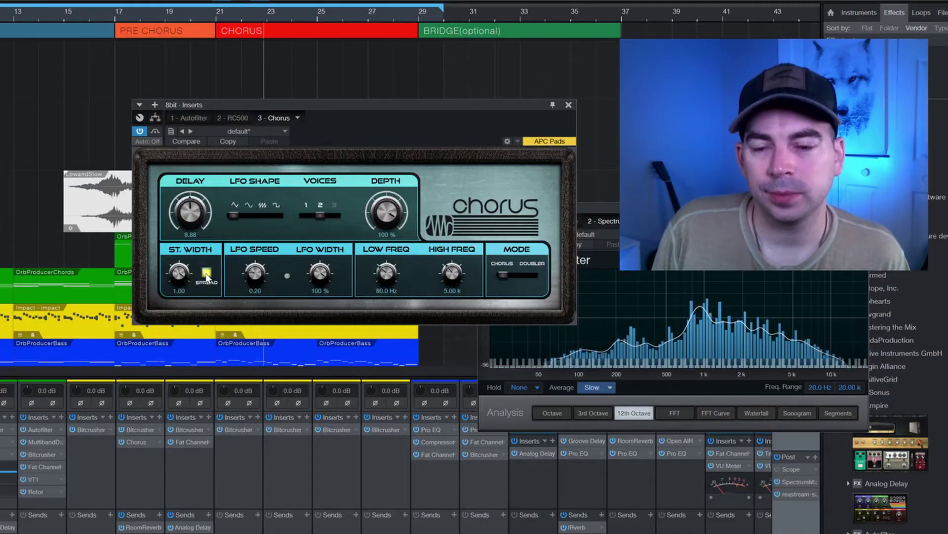
{"action": "left_click", "coordinate": [426, 194]}
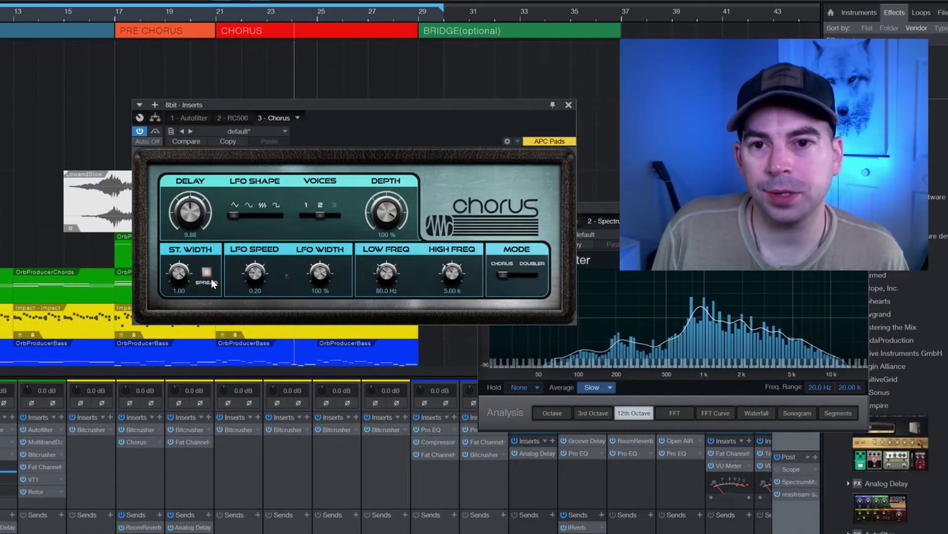
Try Doubler mode with stereo spread on the 8bit Chorus and return it to Chorus mode
{"action": "left_click", "coordinate": [528, 275]}
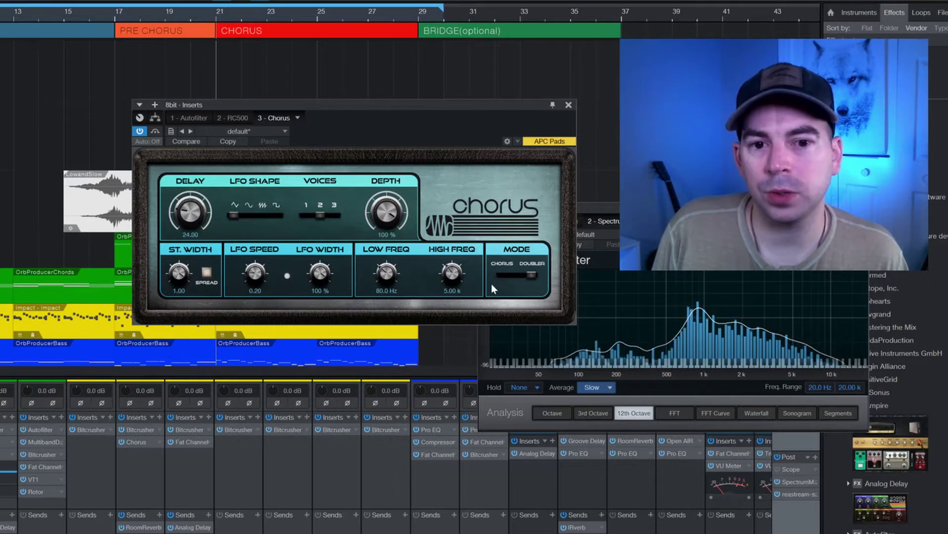
{"action": "left_click", "coordinate": [207, 273]}
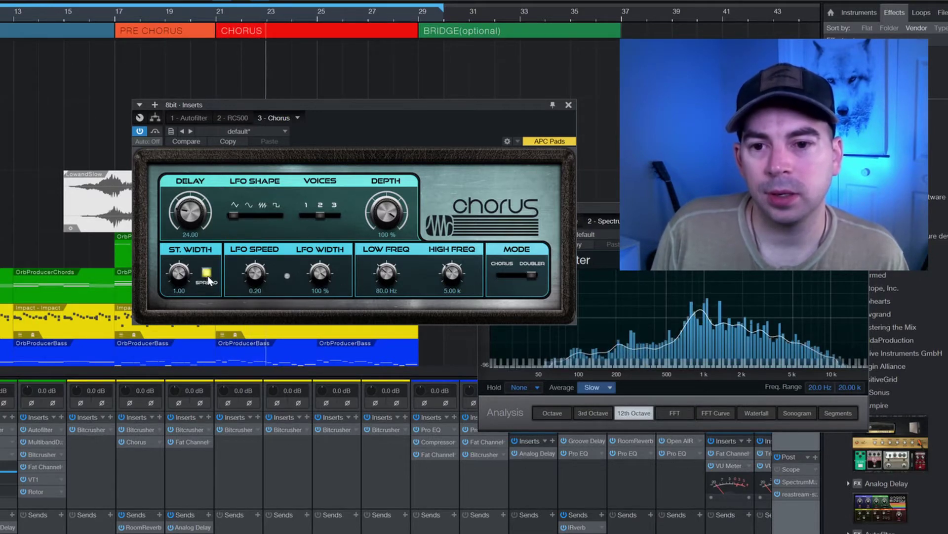
{"action": "left_click", "coordinate": [206, 272]}
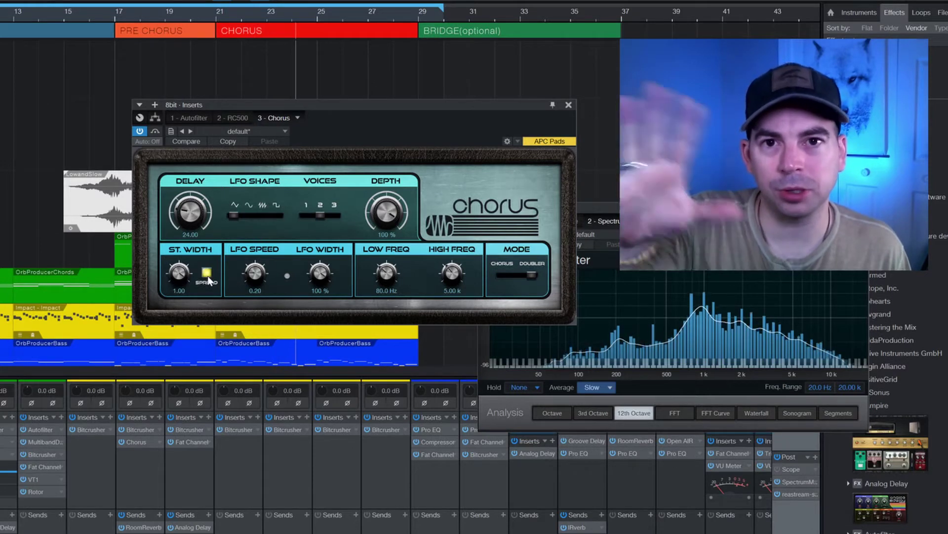
{"action": "left_click", "coordinate": [501, 273]}
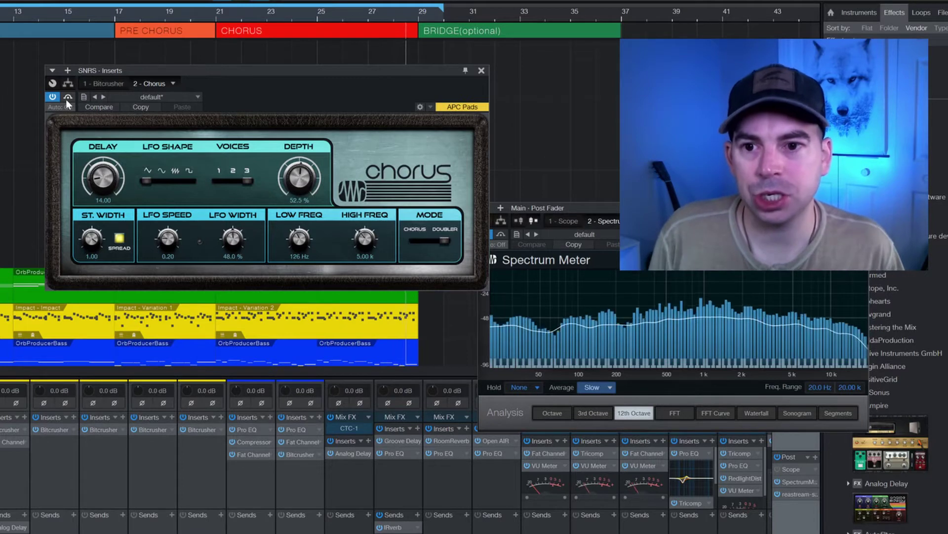
Audition the Doubler-mode Chorus effect on the SNRS track in the chorus section
{"action": "key", "text": "space"}
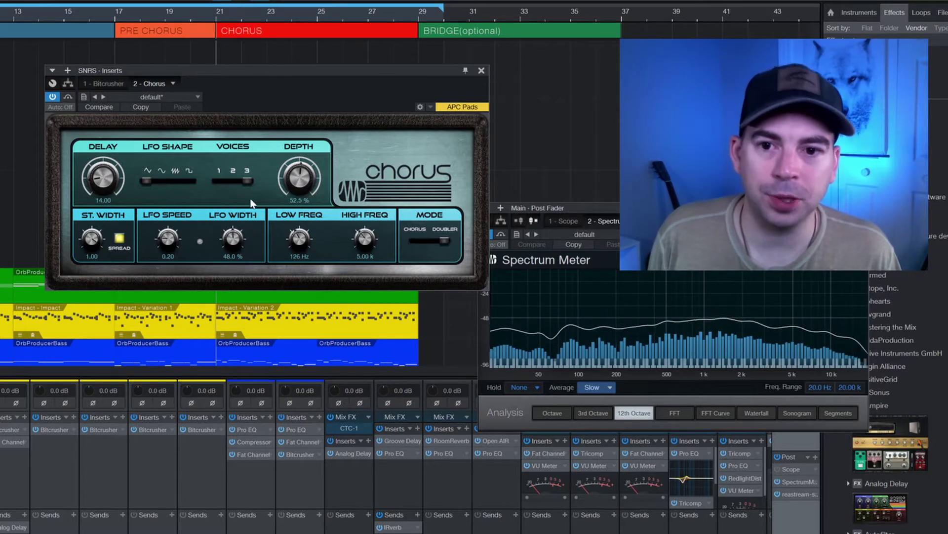
Sweep the SNRS Chorus Delay up to 45.25 and back down to 16.00 during playback, toggling the effect's bypass
{"action": "key", "text": "space"}
{"action": "key", "text": "space"}
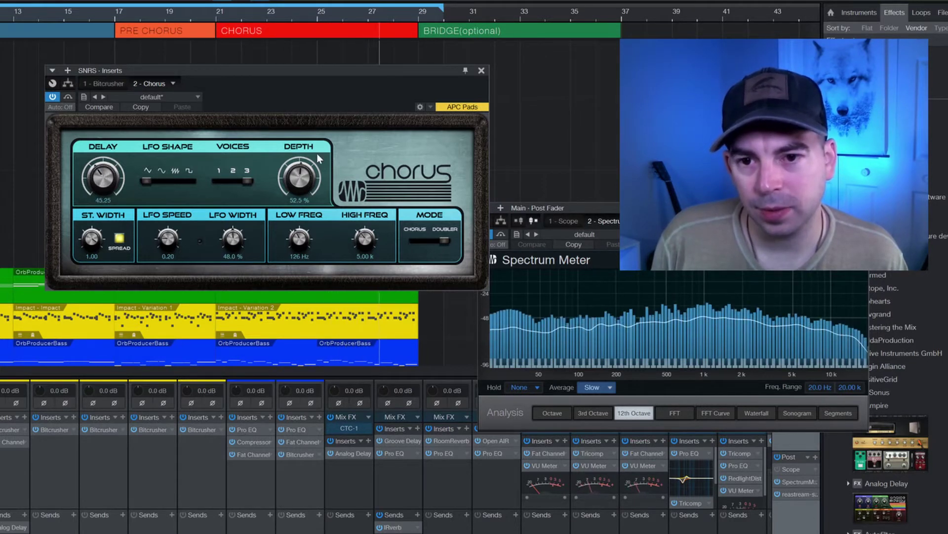
{"action": "left_click", "coordinate": [258, 28]}
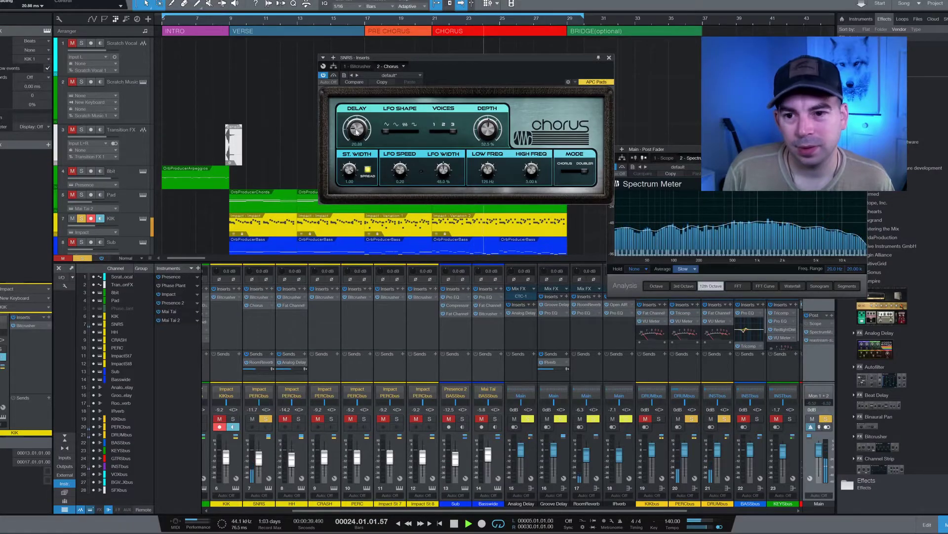
{"action": "left_click_drag", "start_coordinate": [357, 131], "coordinate": [355, 132]}
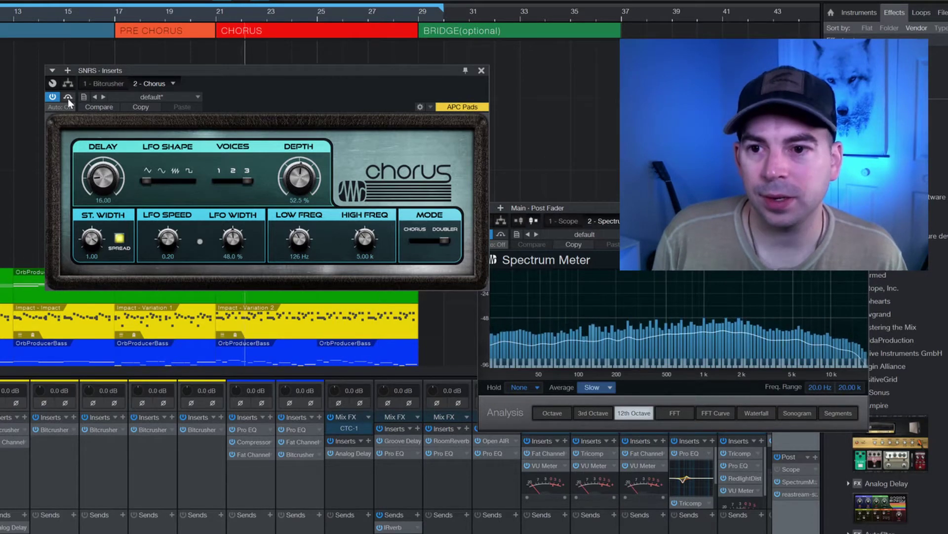
{"action": "left_click", "coordinate": [68, 99]}
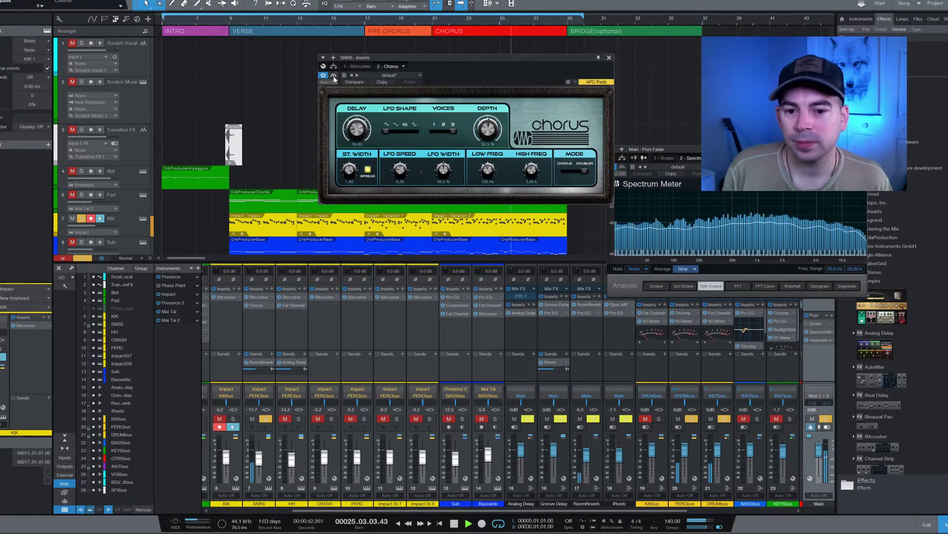
{"action": "key", "text": "space"}
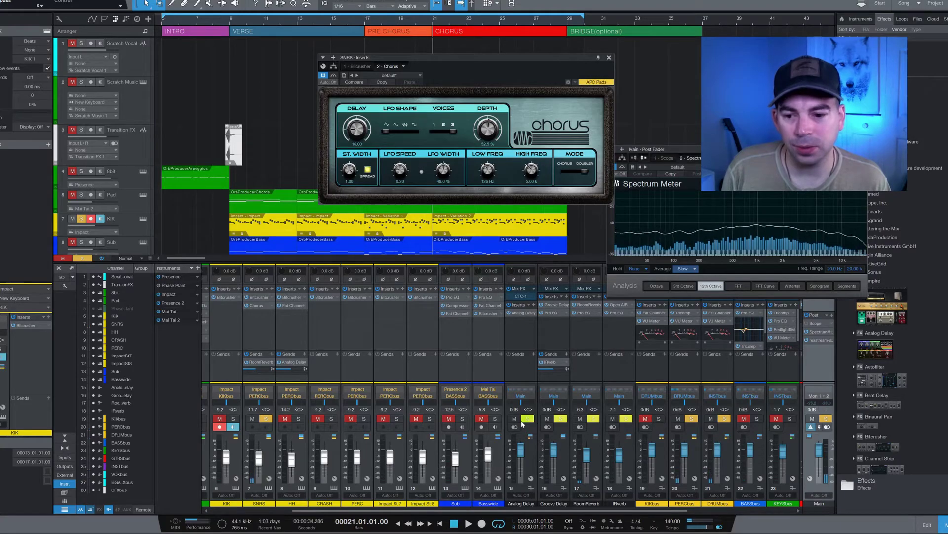
Unsolo the SNRS track, compare its Chorus active and bypassed in the full mix, and close the effect
{"action": "left_click", "coordinate": [265, 419]}
{"action": "key", "text": "space"}
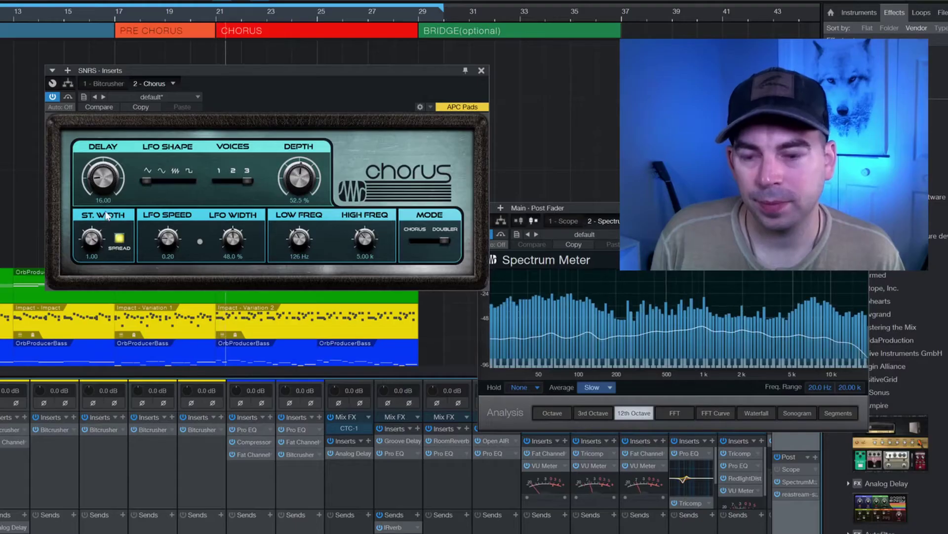
{"action": "left_click", "coordinate": [68, 97]}
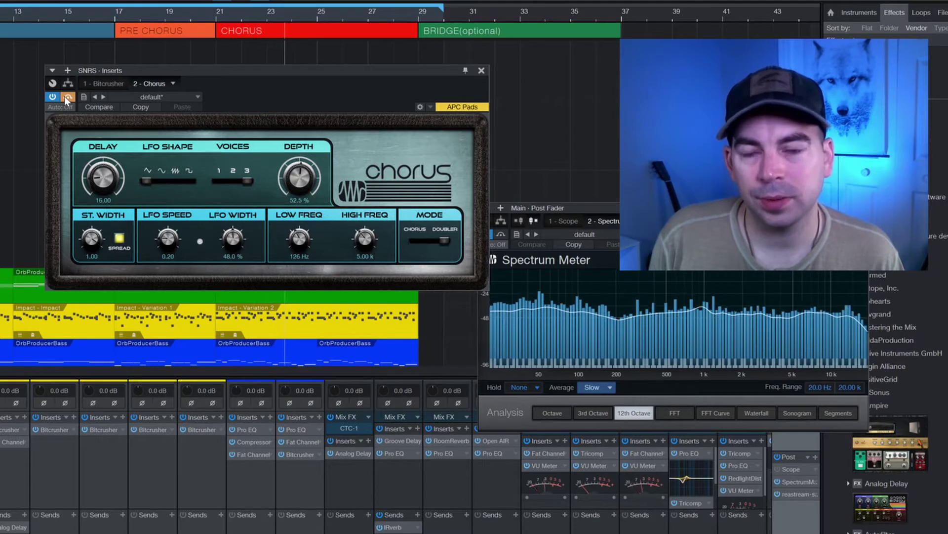
{"action": "left_click", "coordinate": [67, 97]}
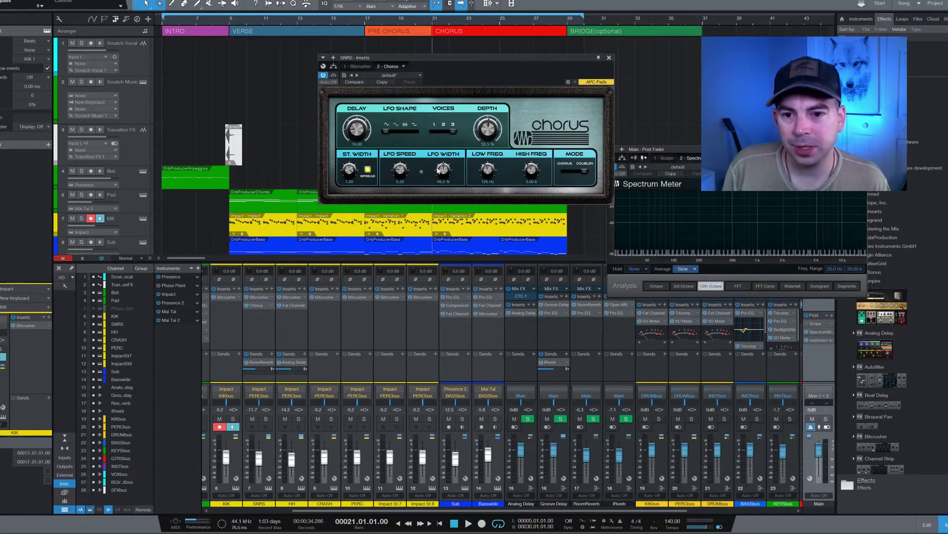
{"action": "left_click", "coordinate": [609, 59]}
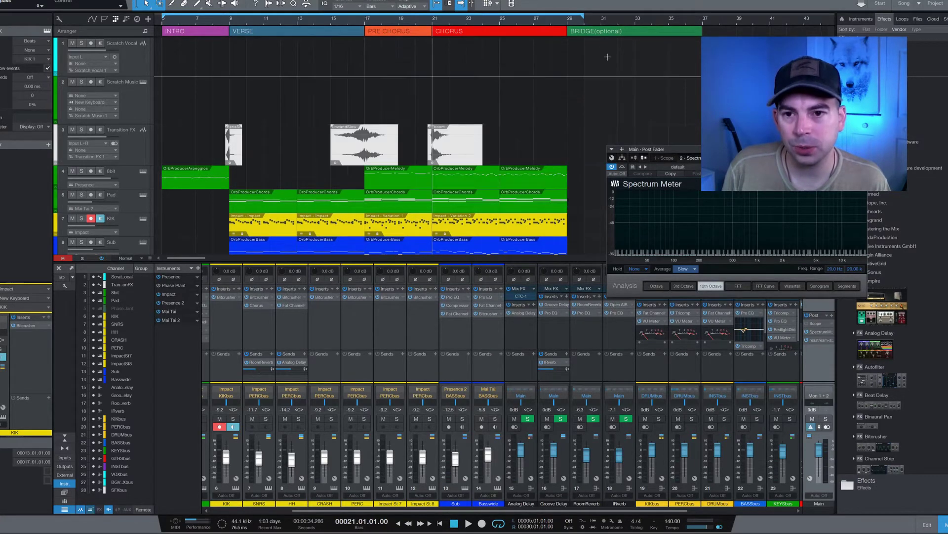
Audition the Bitcrusher on the SNRS track in the chorus section with its bypass switched on and off
{"action": "left_click", "coordinate": [484, 314]}
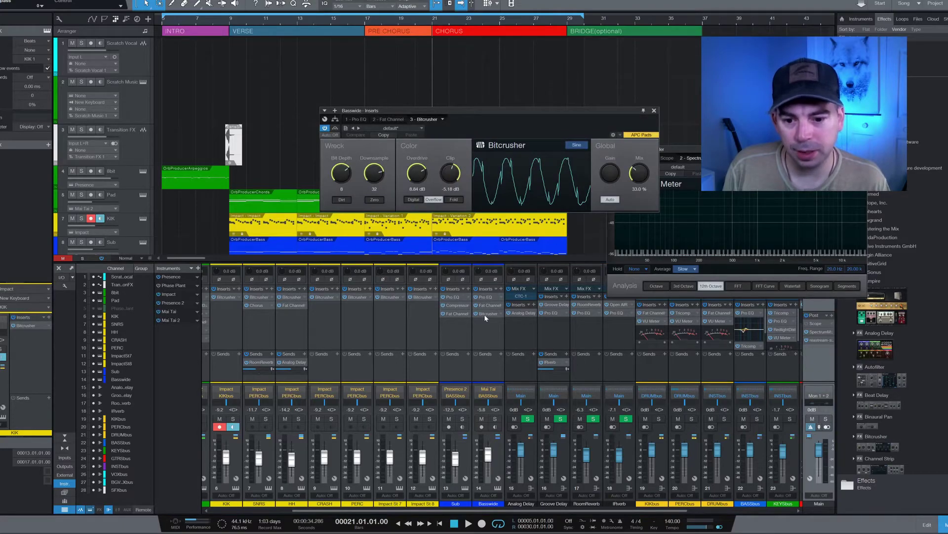
{"action": "double_click", "coordinate": [484, 314]}
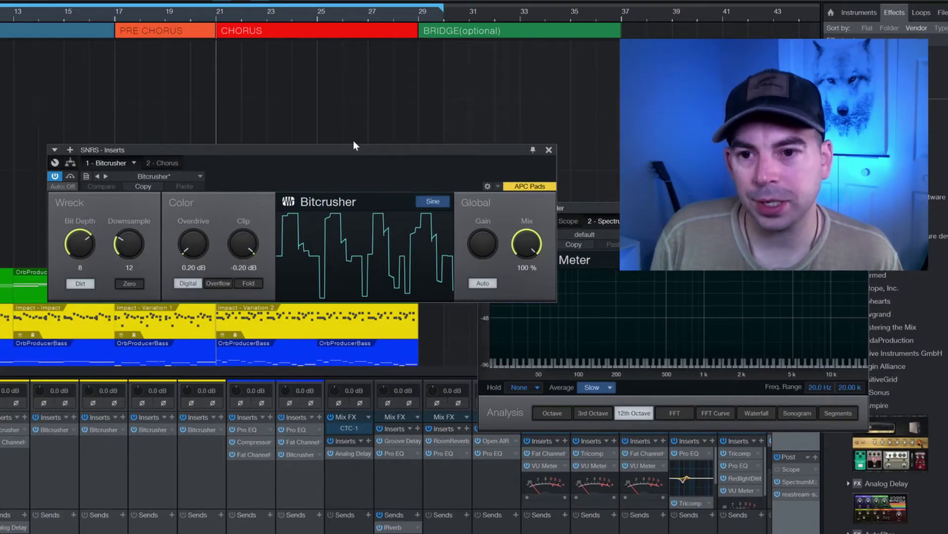
{"action": "key", "text": "space"}
{"action": "left_click", "coordinate": [72, 177]}
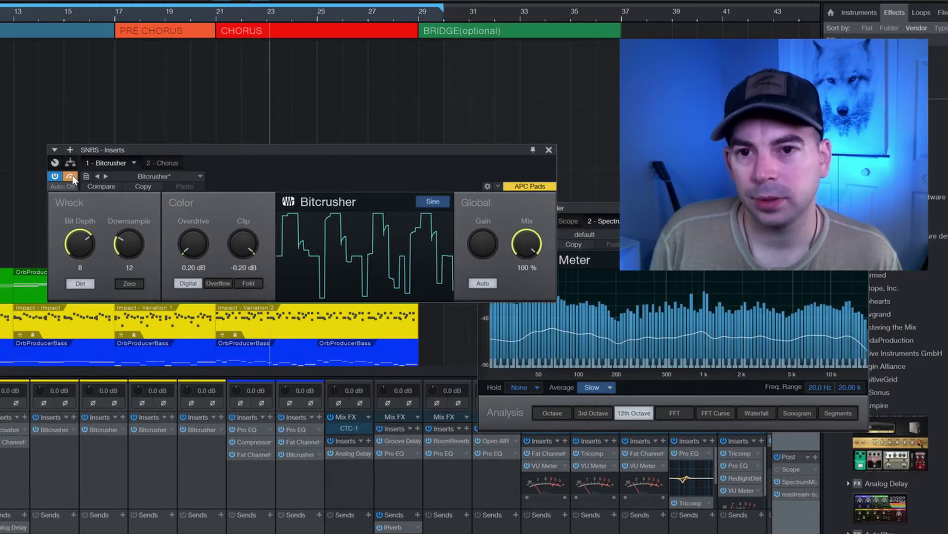
{"action": "key", "text": "space"}
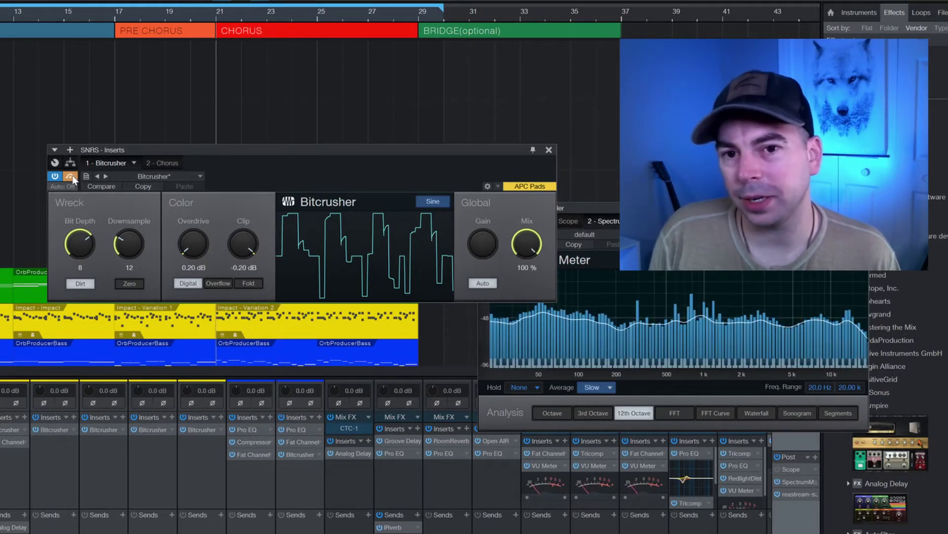
{"action": "left_click", "coordinate": [72, 176]}
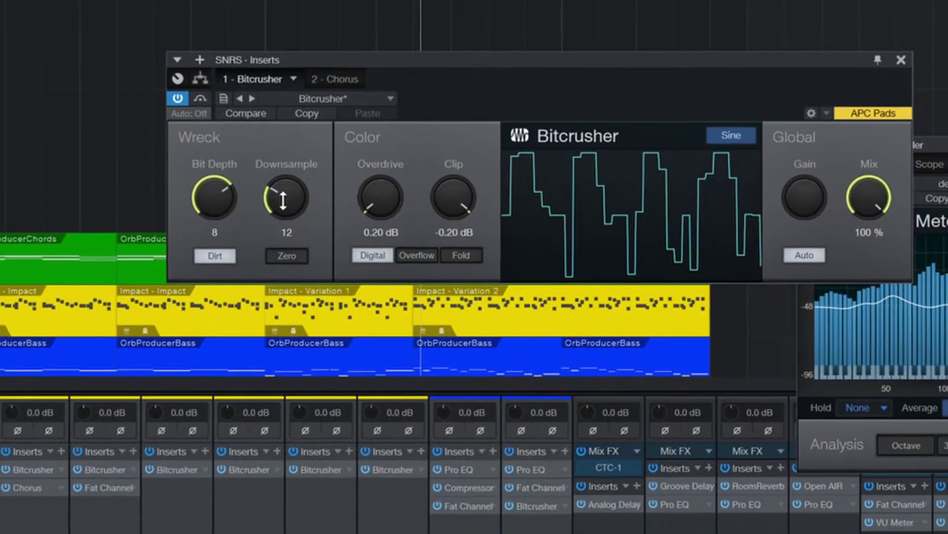
{"action": "left_click_drag", "start_coordinate": [283, 200], "coordinate": [314, 165]}
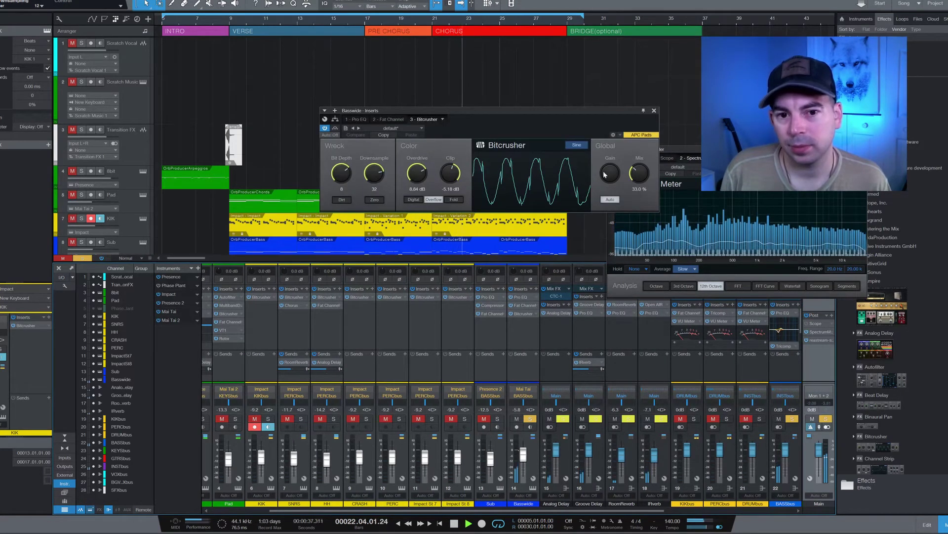
Try the Basswide Bitcrusher's Mix at 100 % during playback, return it to 33 %, and close the effect
{"action": "left_click_drag", "start_coordinate": [639, 173], "coordinate": [640, 109]}
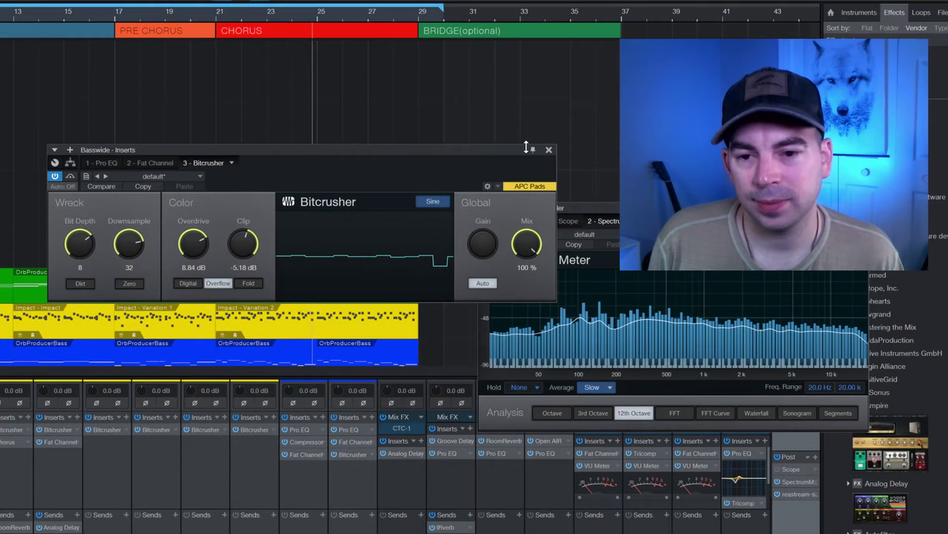
{"action": "left_click_drag", "start_coordinate": [526, 146], "coordinate": [522, 249]}
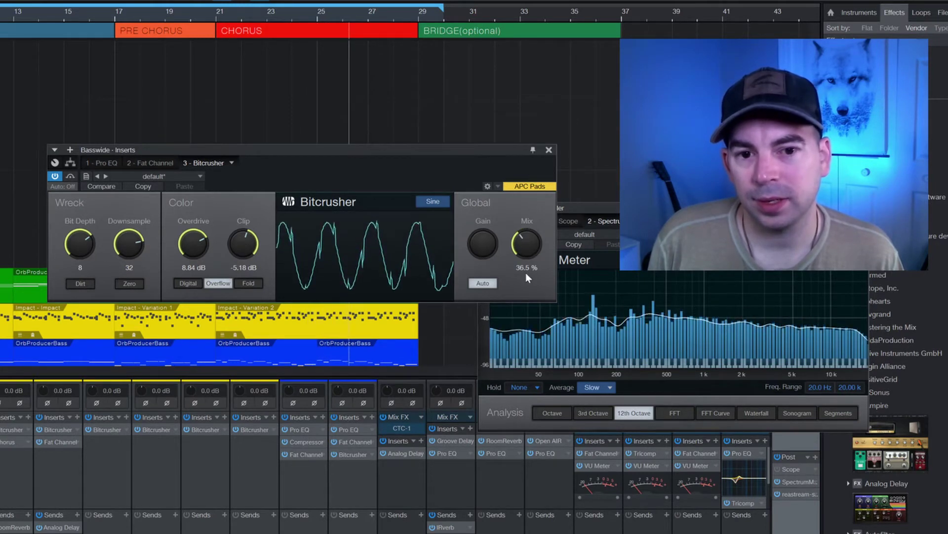
{"action": "left_click", "coordinate": [532, 269]}
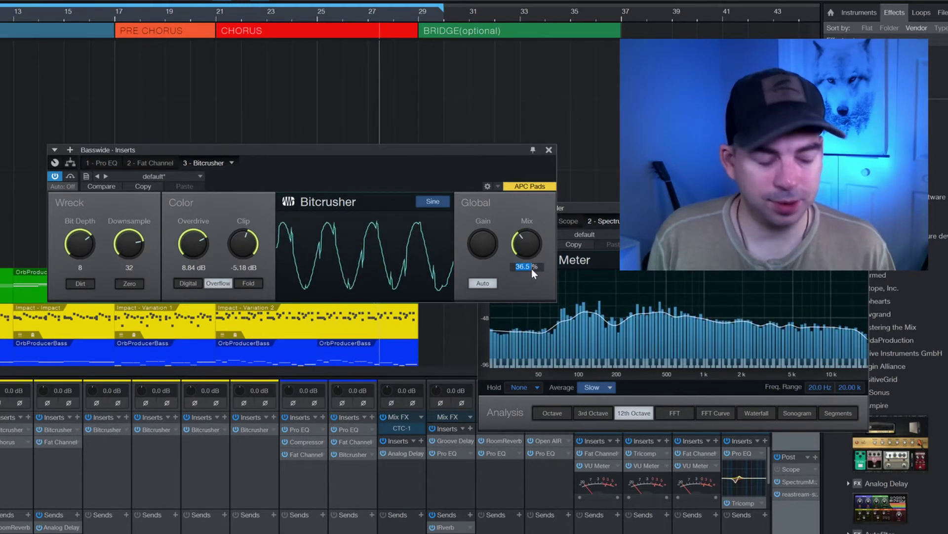
{"action": "type", "text": "33"}
{"action": "key", "text": "Return"}
{"action": "key", "text": "space"}
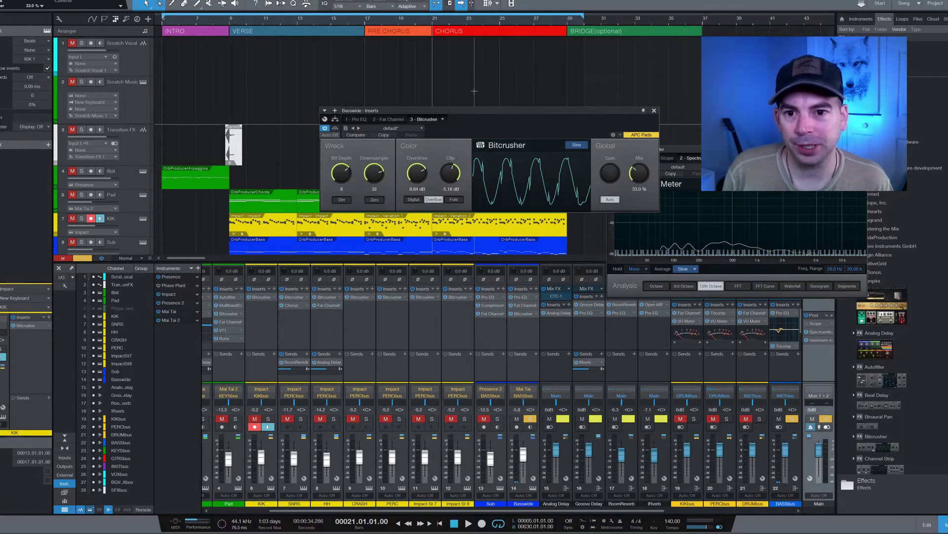
{"action": "left_click_drag", "start_coordinate": [474, 107], "coordinate": [449, 96]}
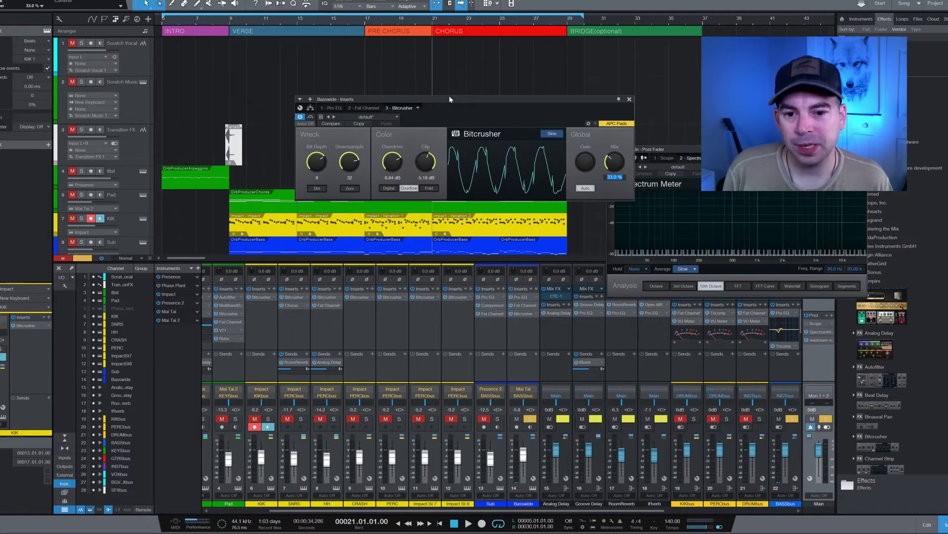
{"action": "left_click", "coordinate": [629, 100]}
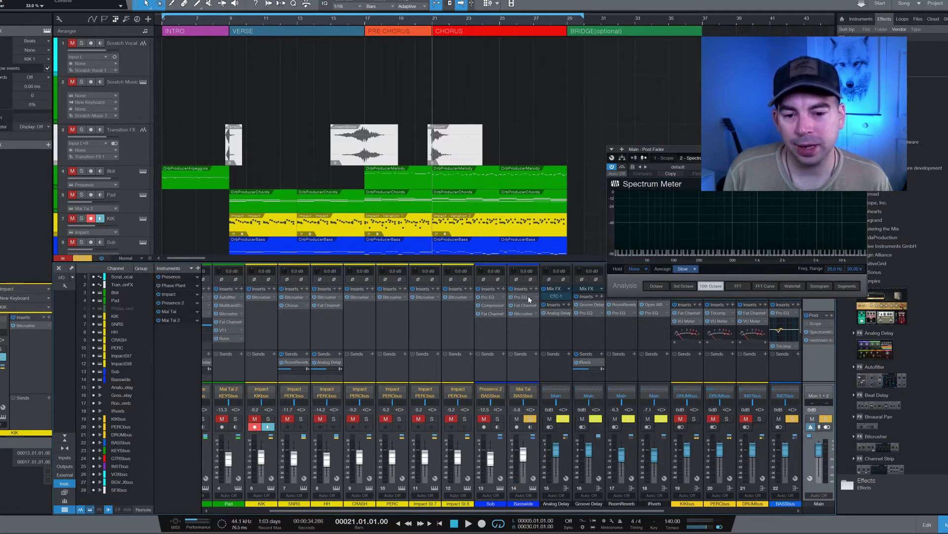
Examine the Pro EQ curves on the Basswide and Sub tracks, auditioning the Sub track's low end in the chorus section
{"action": "left_click", "coordinate": [529, 296]}
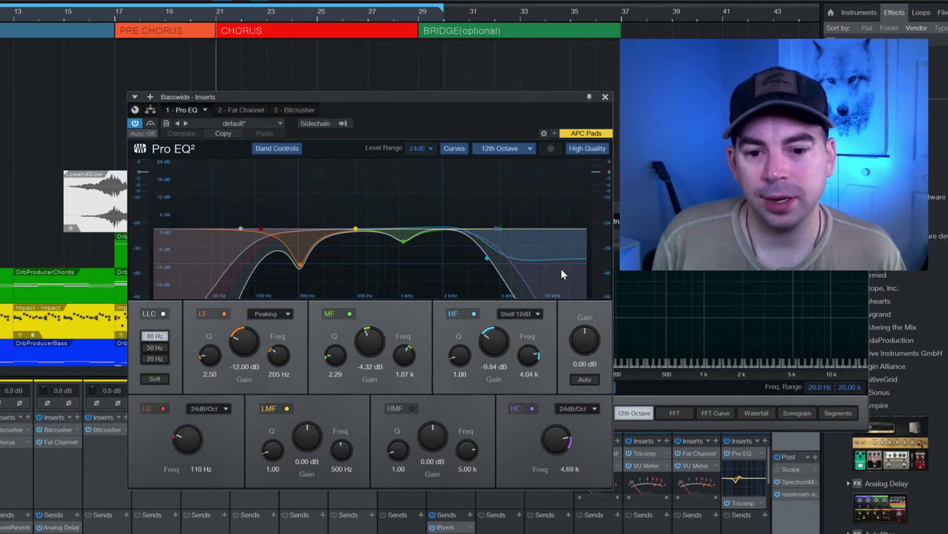
{"action": "key", "text": "space"}
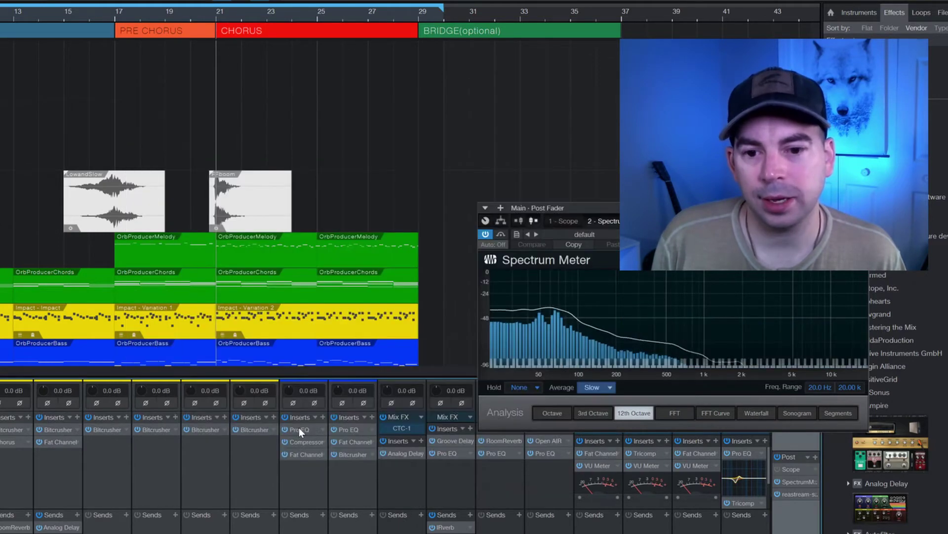
{"action": "double_click", "coordinate": [298, 428]}
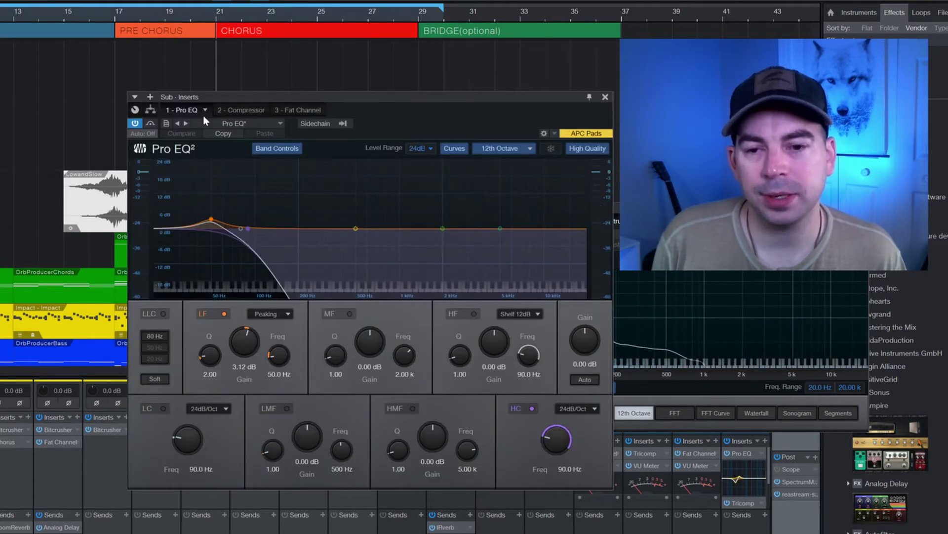
{"action": "key", "text": "space"}
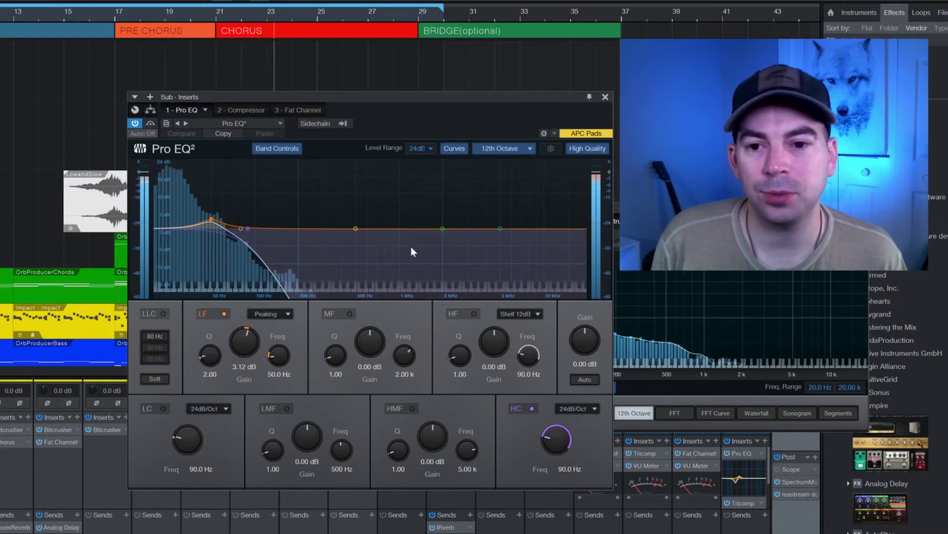
{"action": "left_click_drag", "start_coordinate": [320, 98], "coordinate": [282, 73]}
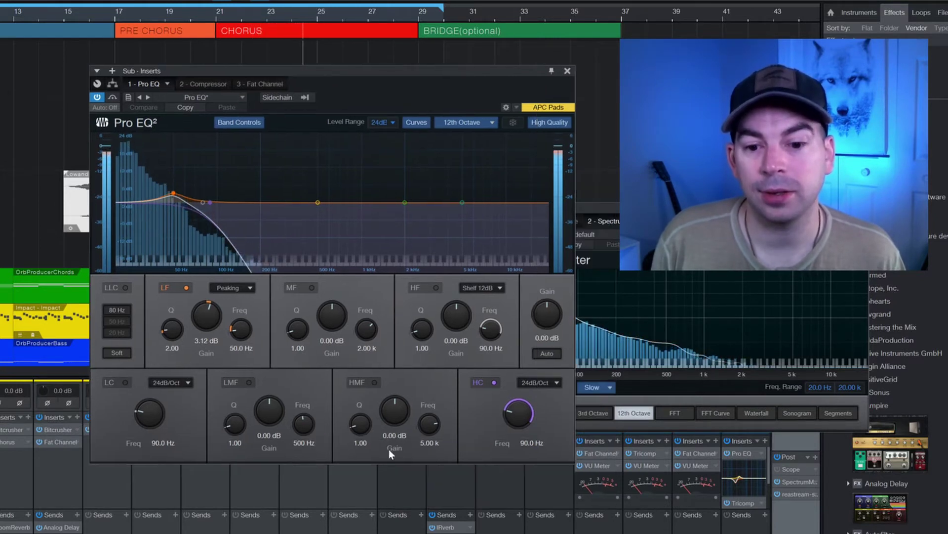
{"action": "key", "text": "space"}
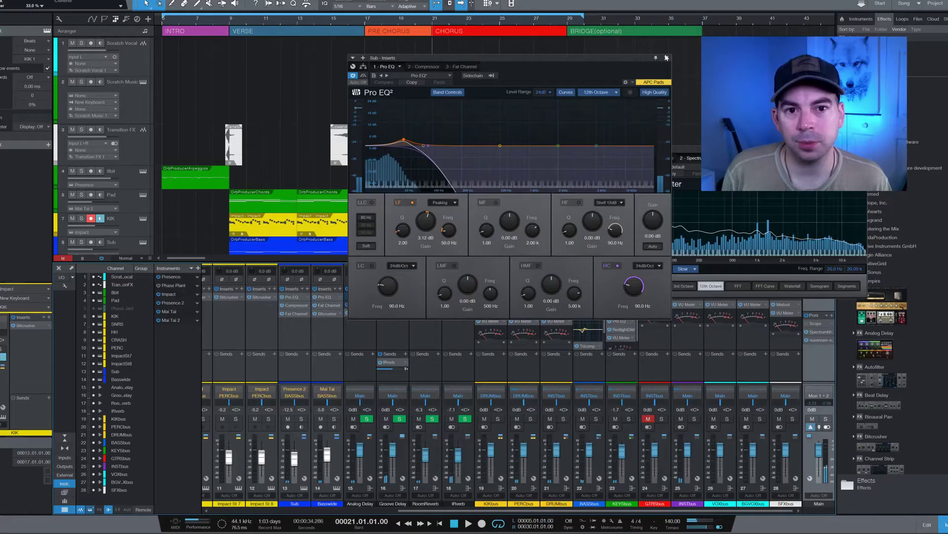
{"action": "left_click", "coordinate": [665, 57]}
Audition the BASSbus Tricomp with bypass and with Compress at 0.0, leaving Compress at 10.0 and Saturation at 1.0 %
{"action": "left_click", "coordinate": [587, 346]}
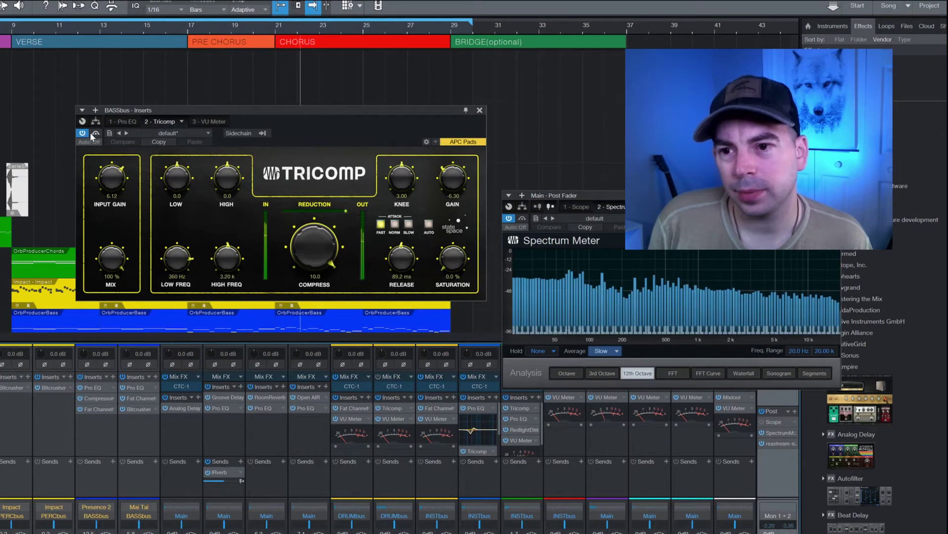
{"action": "left_click", "coordinate": [95, 133]}
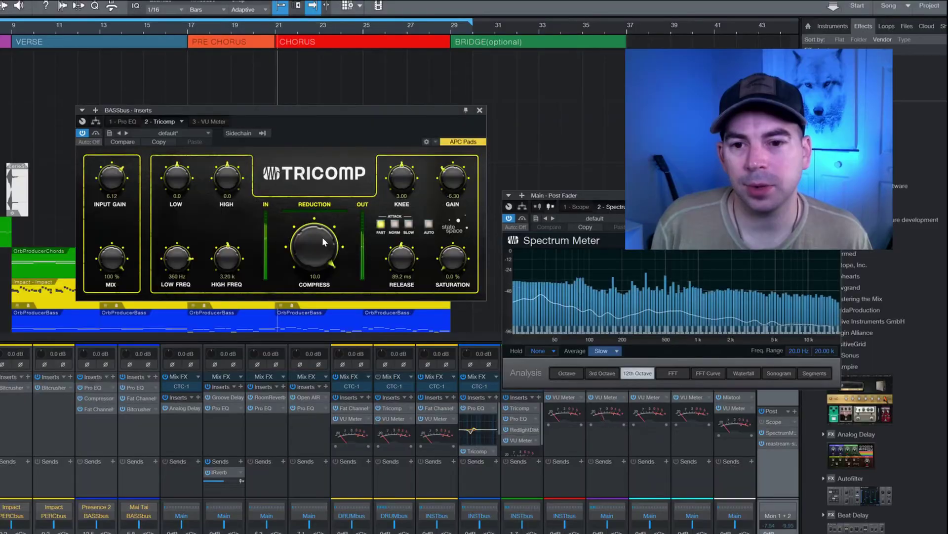
{"action": "left_click_drag", "start_coordinate": [324, 242], "coordinate": [319, 287]}
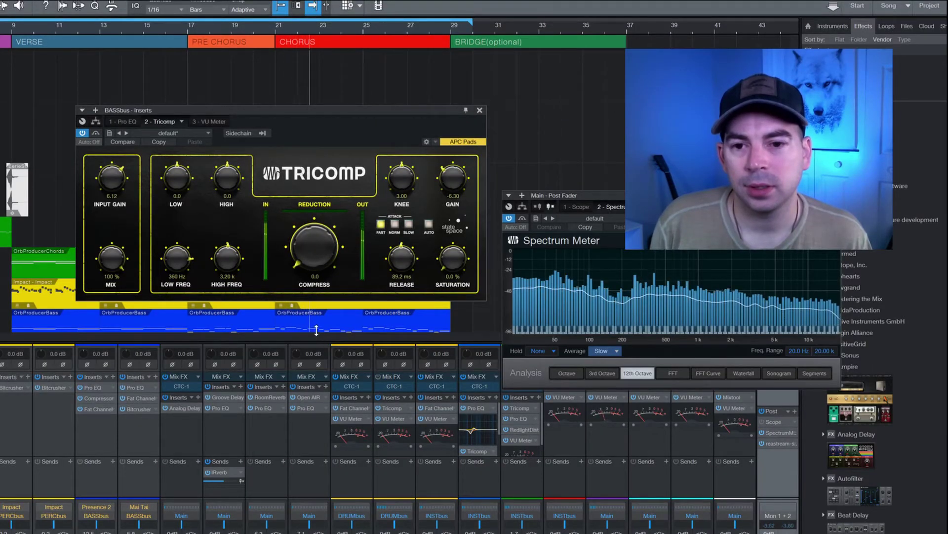
{"action": "left_click_drag", "start_coordinate": [317, 330], "coordinate": [294, 186]}
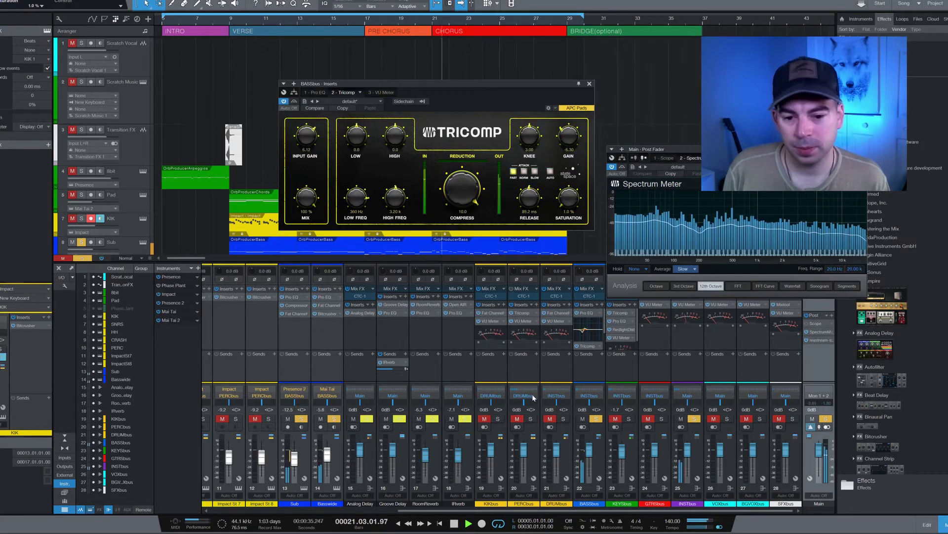
{"action": "key", "text": "space"}
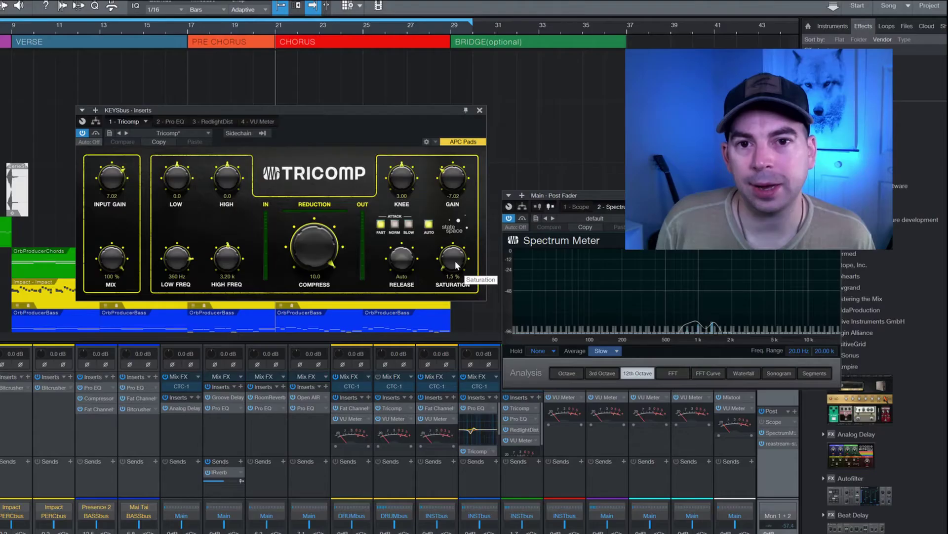
Audition the KEYSbus Tricomp's Saturation at about 34.5, 27 and 9 % during chorus playback, leave it at 3.5 %, and close the effect
{"action": "key", "text": "space"}
{"action": "left_click_drag", "start_coordinate": [456, 266], "coordinate": [466, 251]}
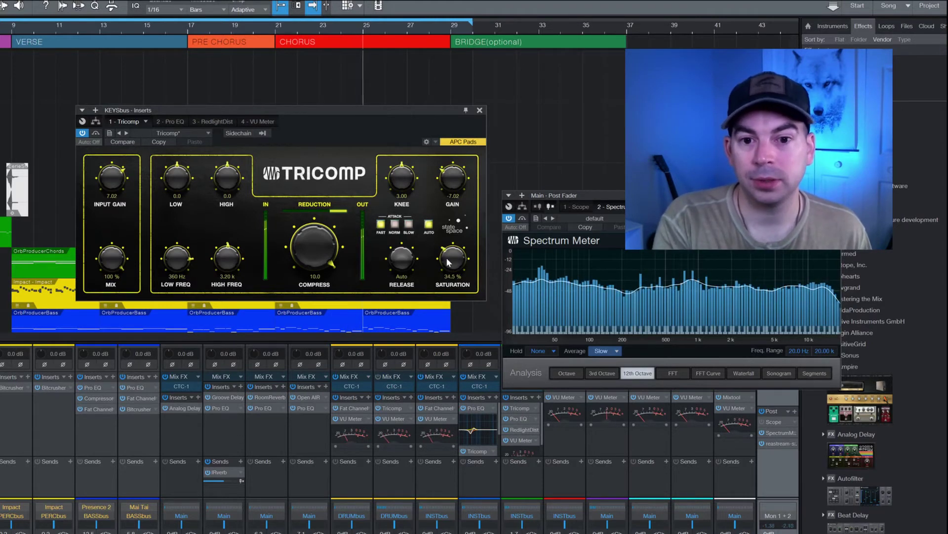
{"action": "left_click_drag", "start_coordinate": [450, 259], "coordinate": [448, 266]}
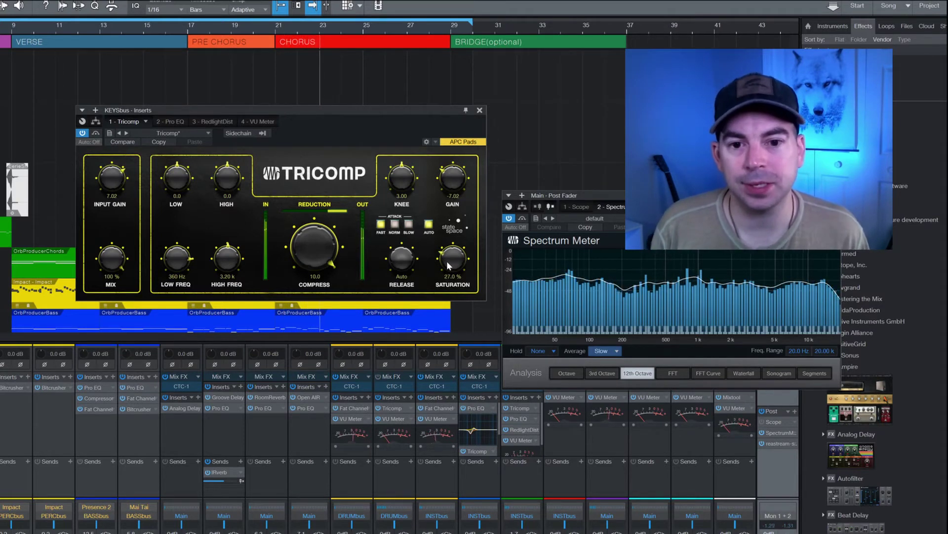
{"action": "left_click_drag", "start_coordinate": [448, 260], "coordinate": [435, 264]}
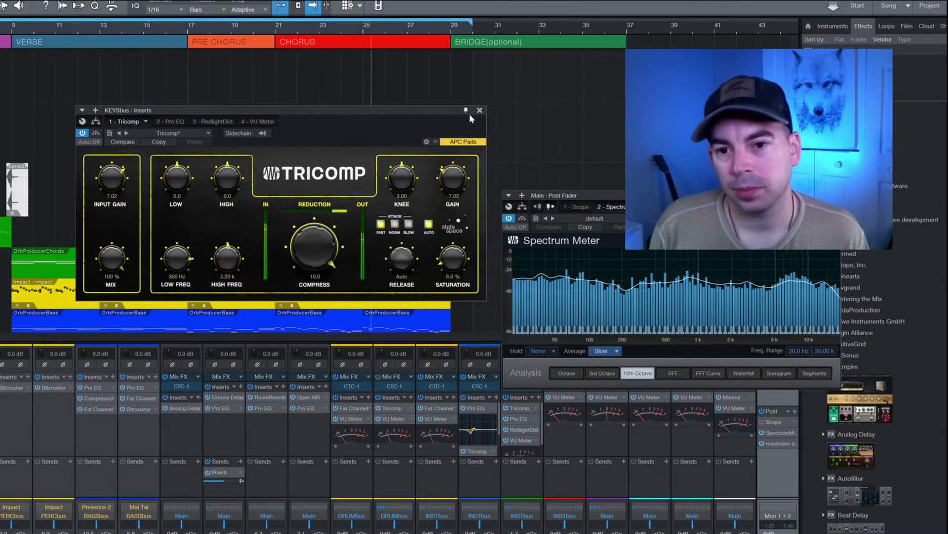
{"action": "left_click_drag", "start_coordinate": [452, 258], "coordinate": [453, 264]}
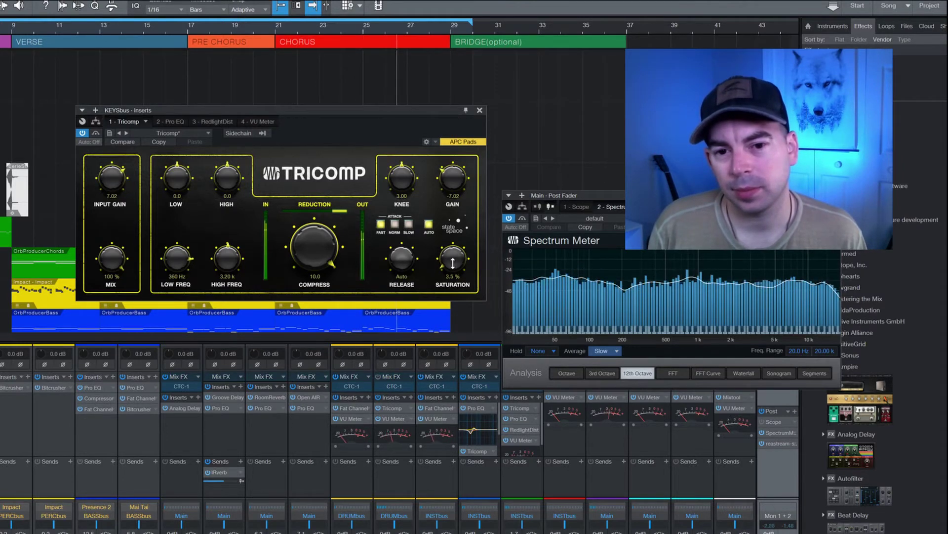
{"action": "left_click", "coordinate": [480, 110]}
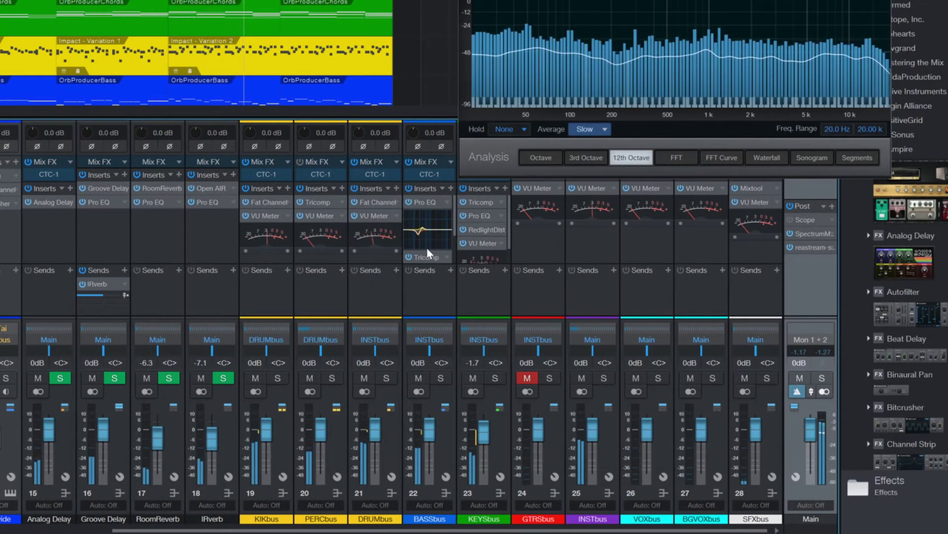
{"action": "scroll", "coordinate": [428, 253], "scroll_direction": "down", "scroll_amount": 2}
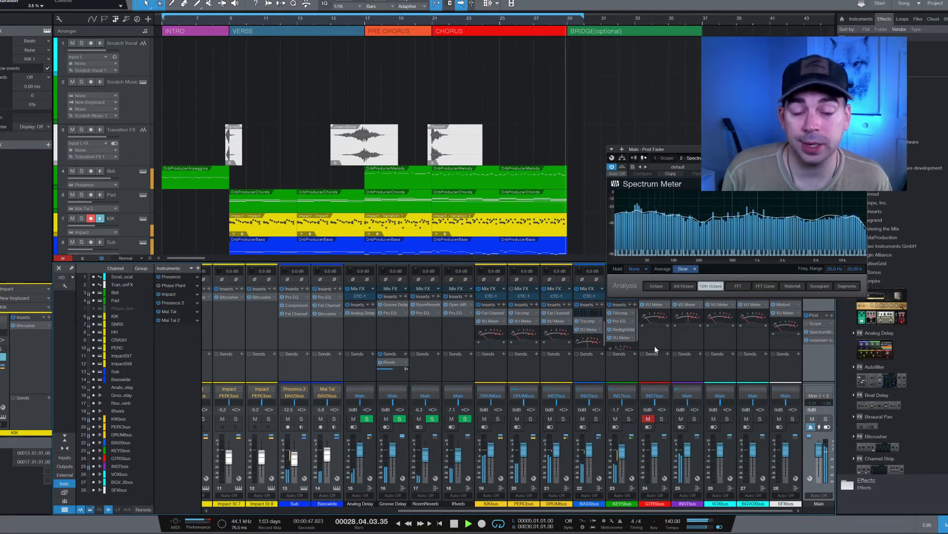
{"action": "key", "text": "space"}
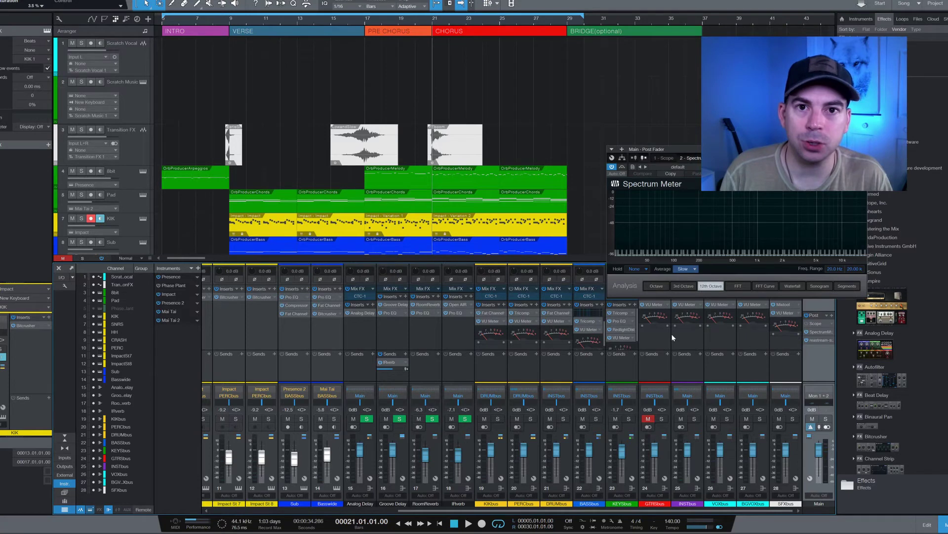
Open the VT1 channel strip on the Pad track and audition it in the chorus section with bypass on and off
{"action": "scroll", "coordinate": [318, 327], "scroll_direction": "left", "scroll_amount": 5}
{"action": "left_click", "coordinate": [321, 327]}
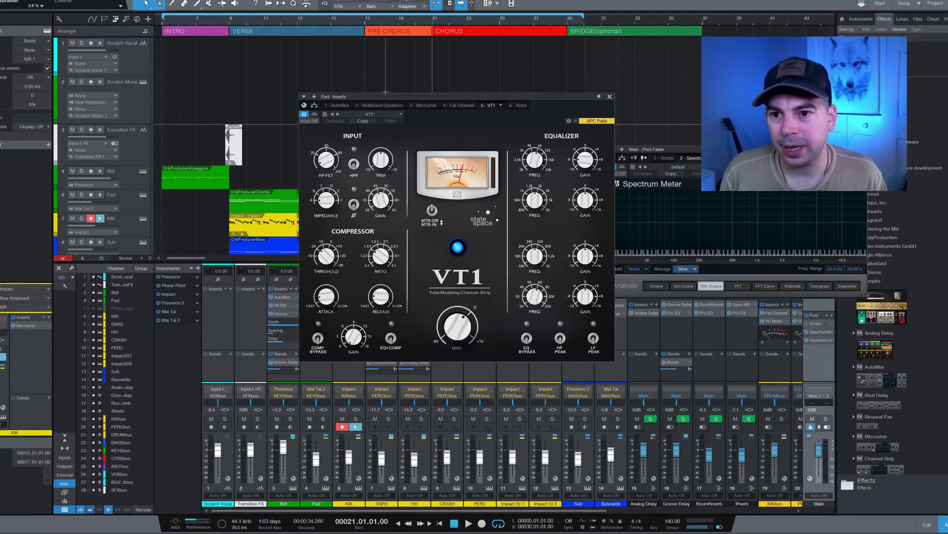
{"action": "left_click_drag", "start_coordinate": [385, 100], "coordinate": [465, 96]}
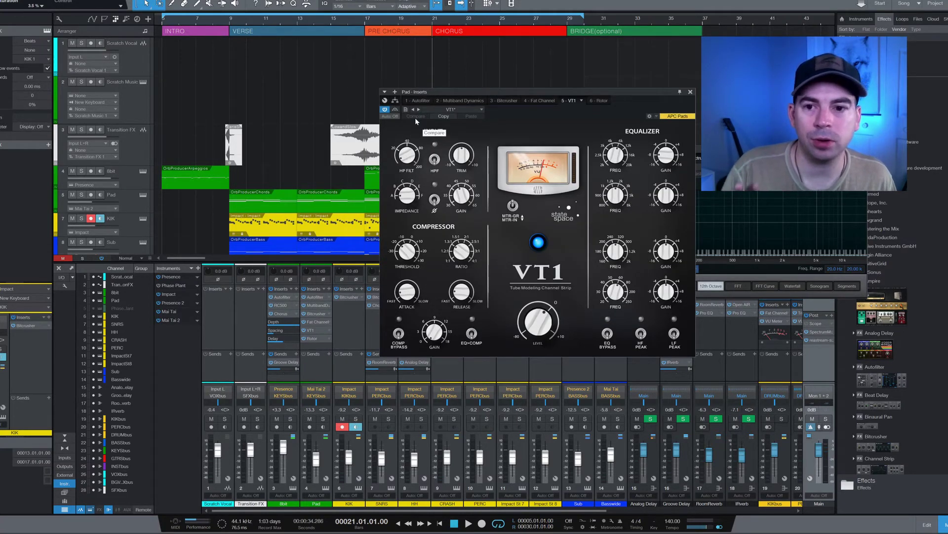
{"action": "left_click", "coordinate": [398, 108]}
{"action": "left_click", "coordinate": [367, 24]}
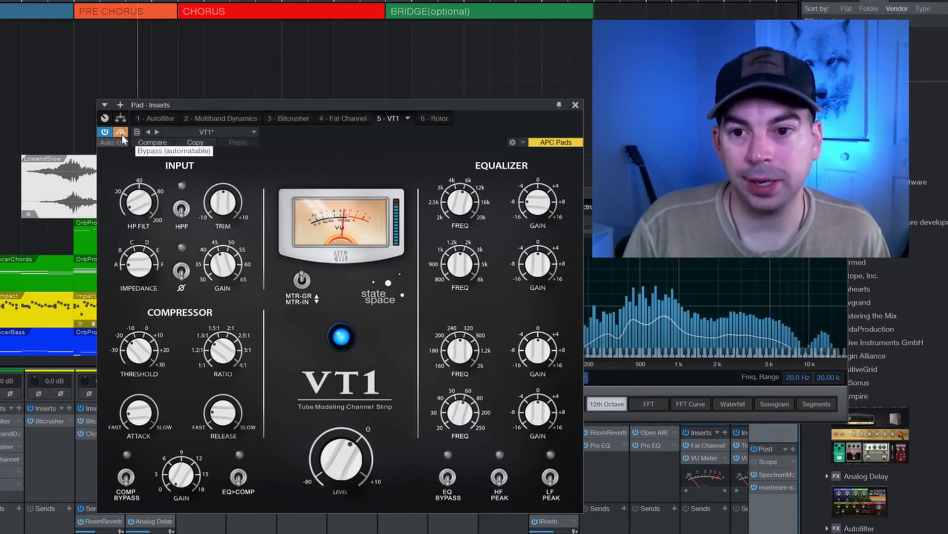
{"action": "left_click", "coordinate": [122, 132]}
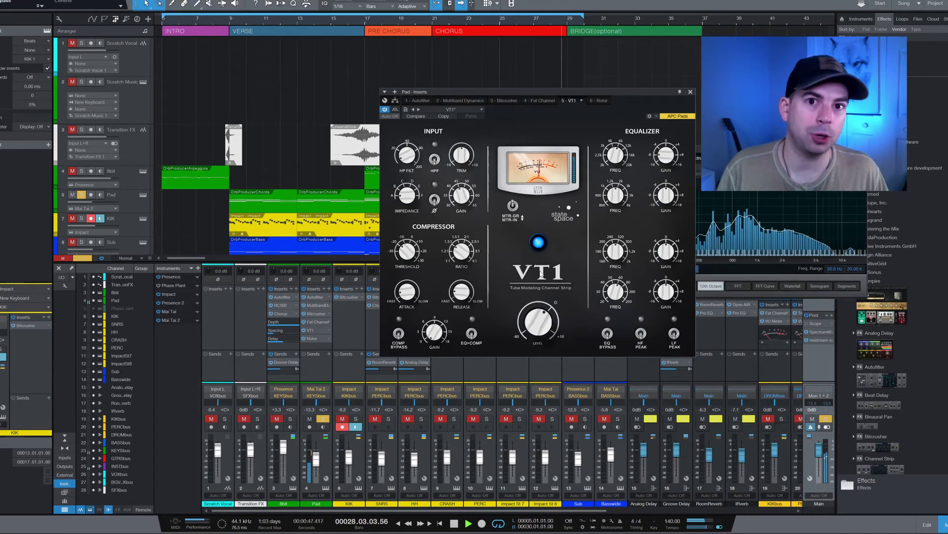
{"action": "key", "text": "space"}
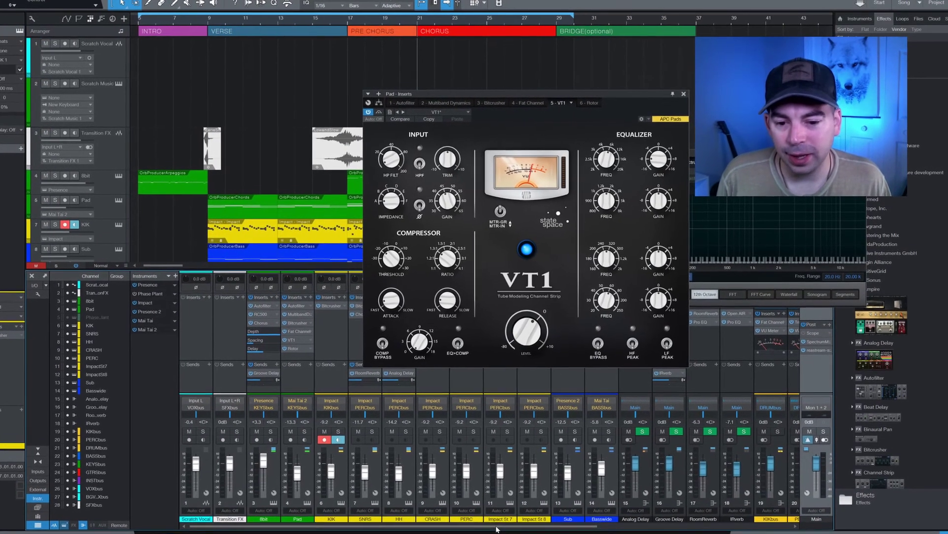
Audition the RoomReverb channel's Room Reverb as Room, M. Hall and S. Room, return it to L. Hall, and compare it with bypass
{"action": "left_click_drag", "start_coordinate": [497, 527], "coordinate": [694, 527]}
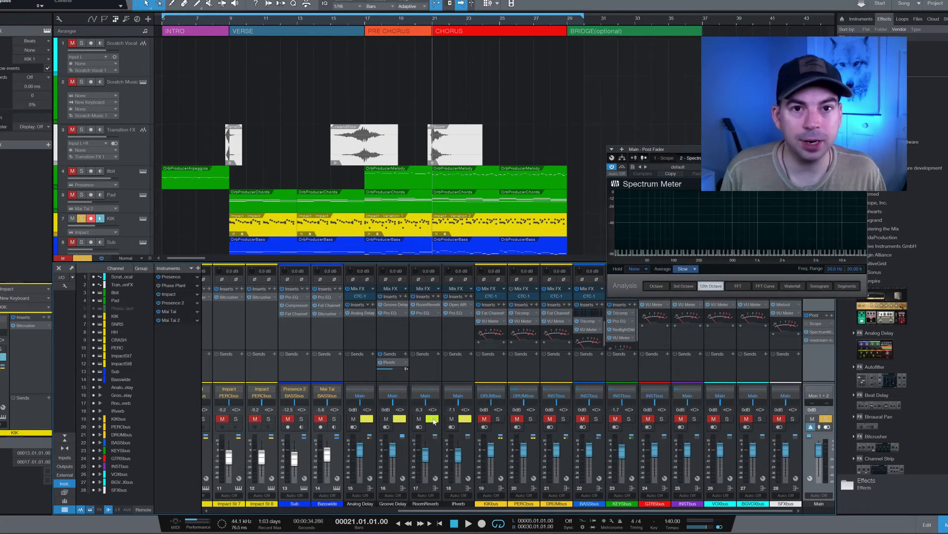
{"action": "left_click", "coordinate": [433, 305]}
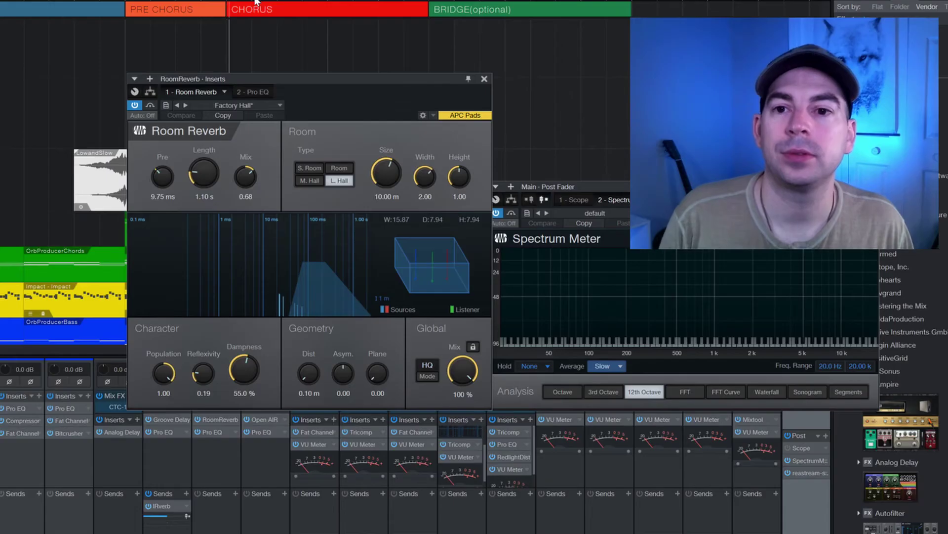
{"action": "key", "text": "space"}
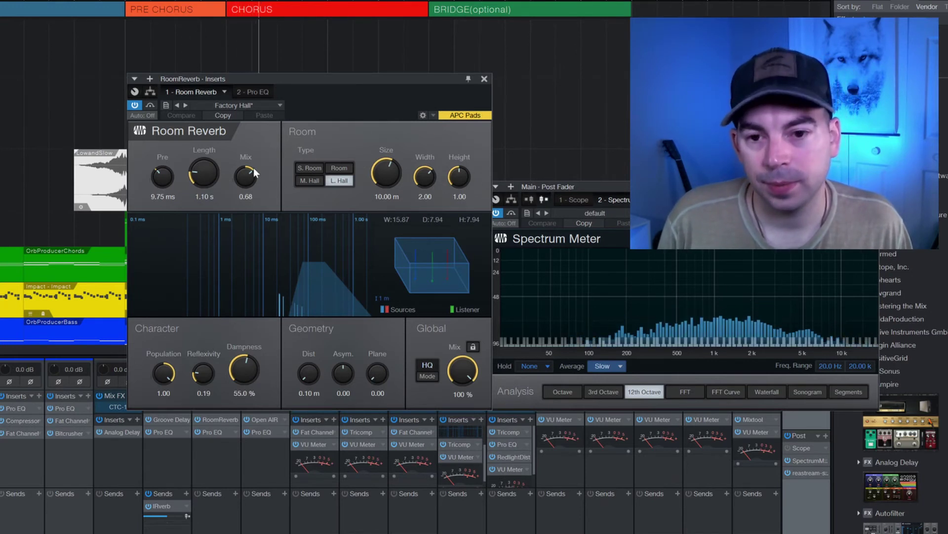
{"action": "left_click", "coordinate": [339, 168]}
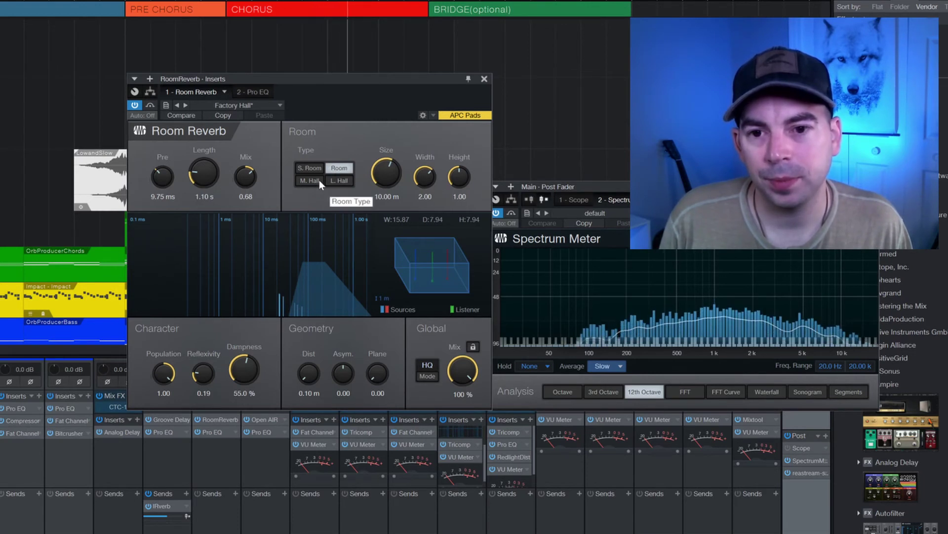
{"action": "left_click", "coordinate": [319, 180]}
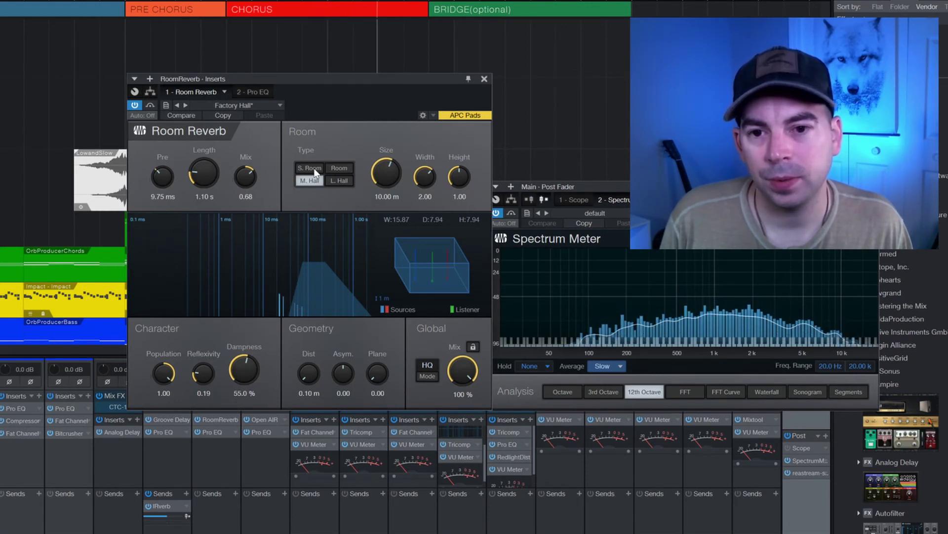
{"action": "left_click", "coordinate": [317, 169]}
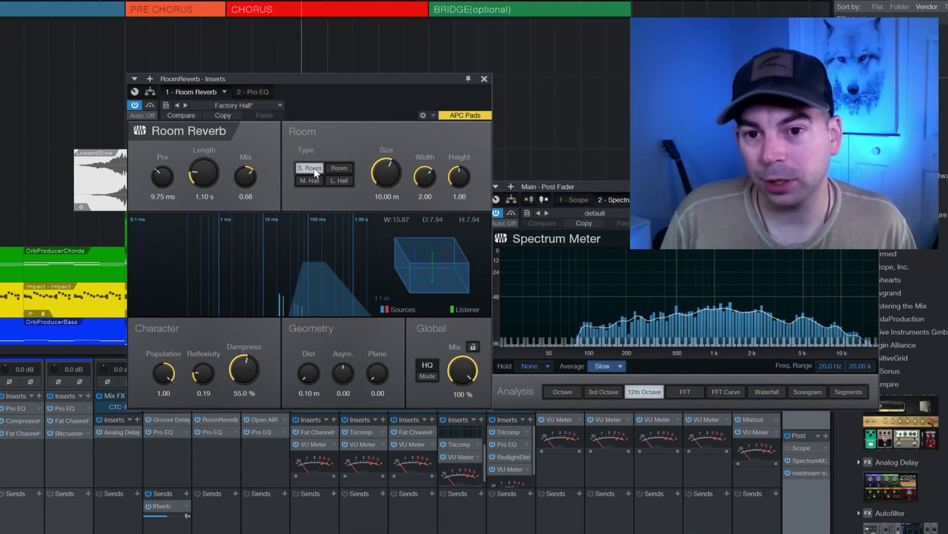
{"action": "left_click", "coordinate": [338, 180]}
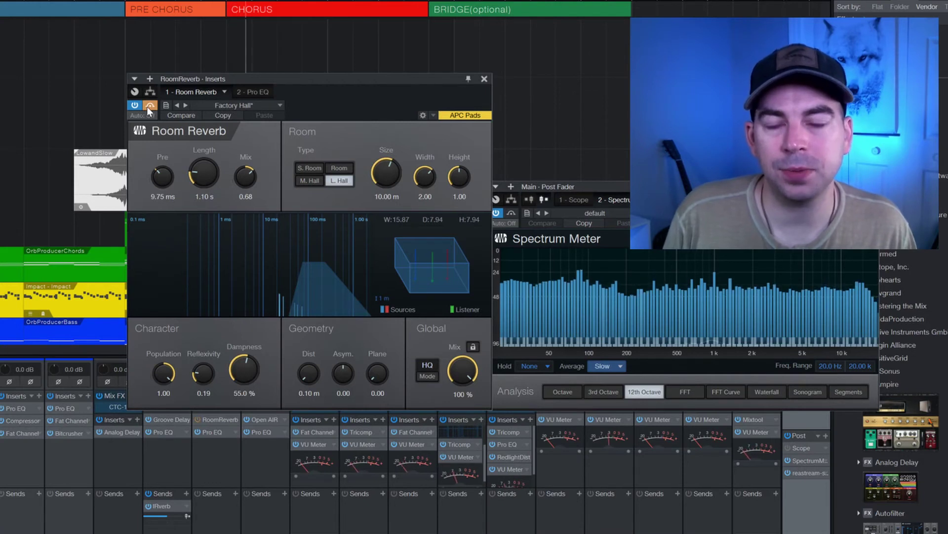
{"action": "left_click", "coordinate": [148, 106]}
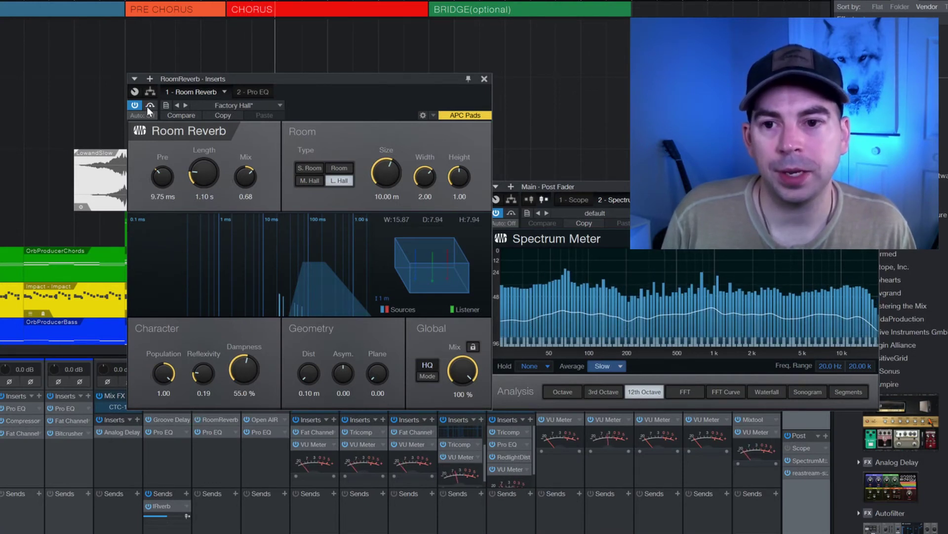